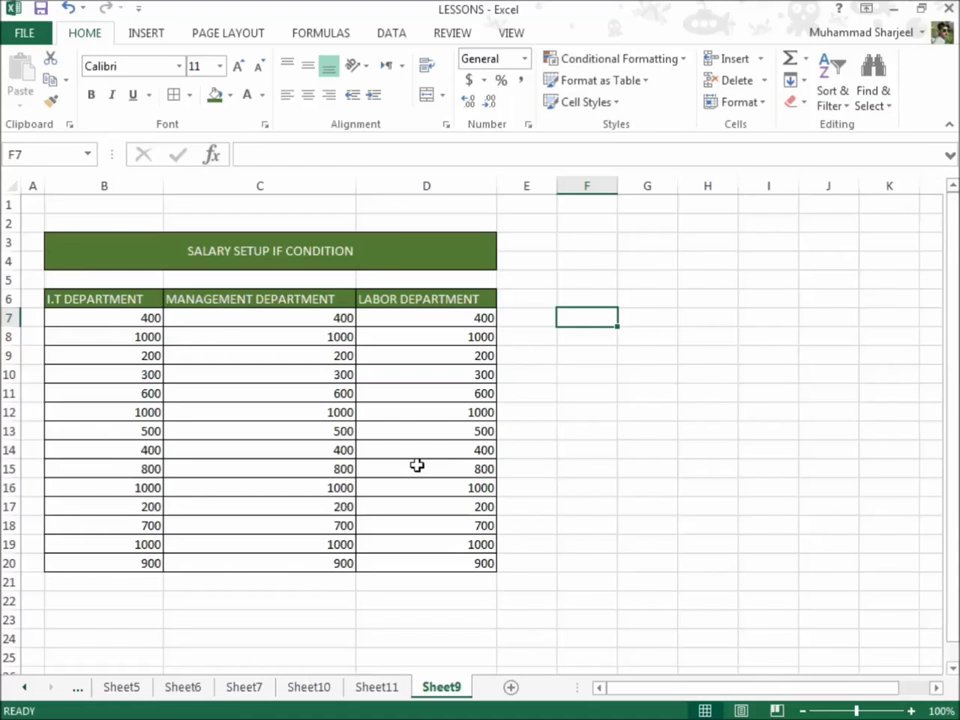
text(COUNT)
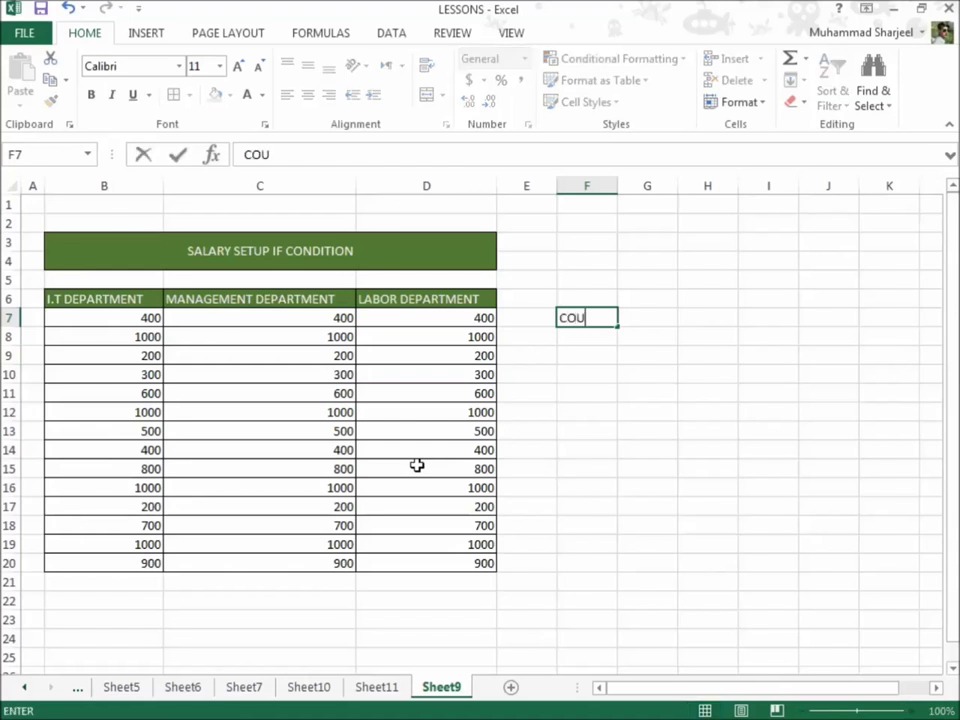
key(BackSpace)
key(BackSpace)
key(BackSpace)
key(BackSpace)
key(BackSpace)
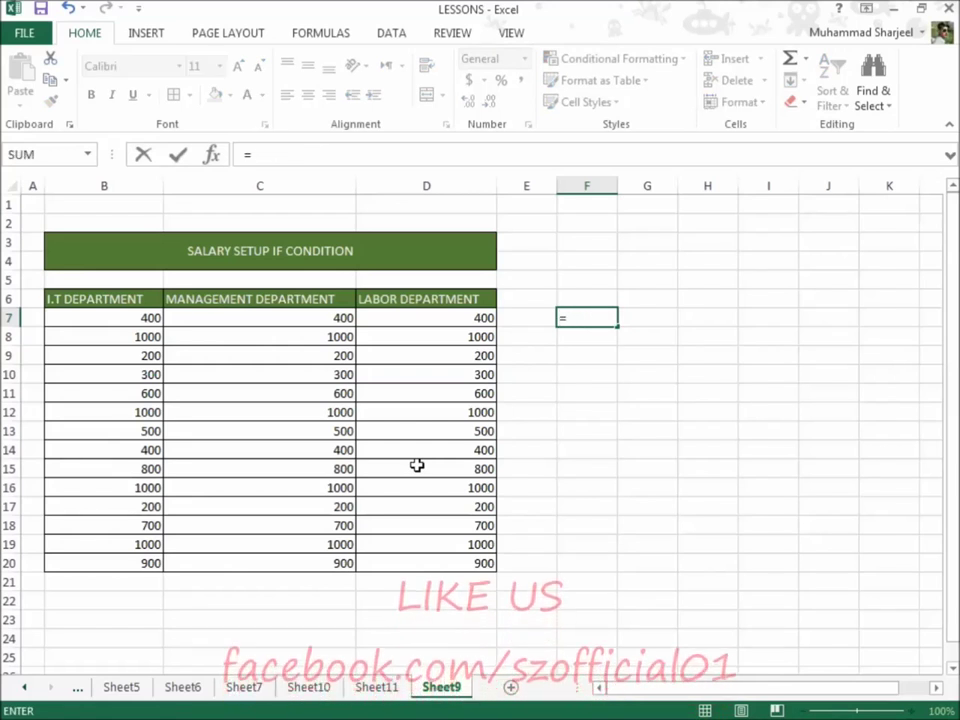
Step: Enter the formula =COUNTIF(D6:D20,"1000") in F7 to count the 1000 salaries in the Labor Department column
text(COUN)
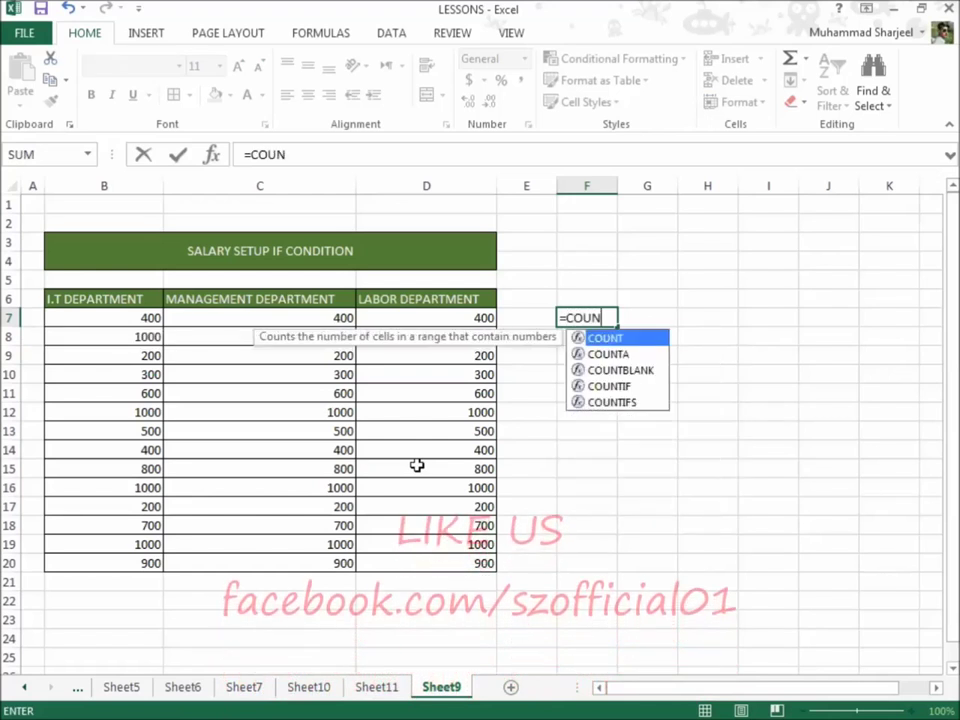
text(TIF)
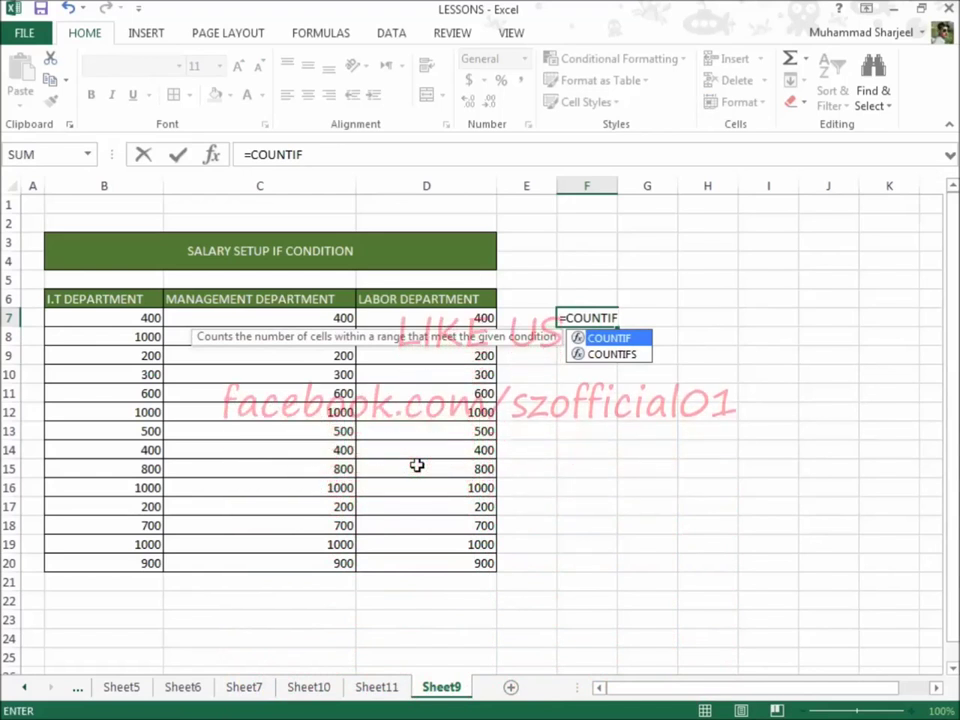
text(()
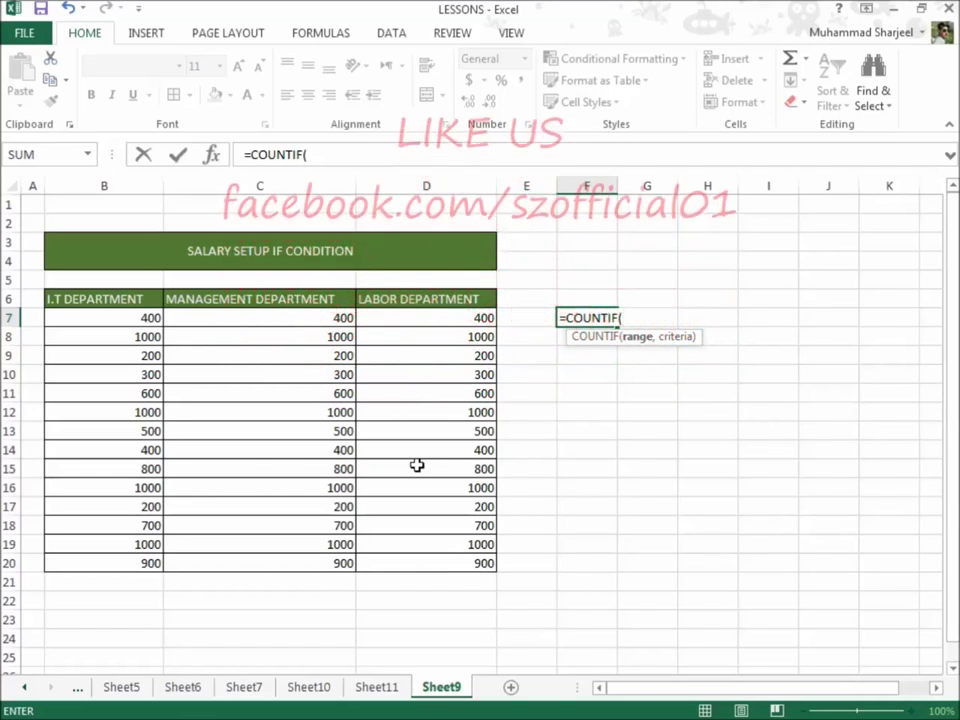
click(400, 299)
drag(400, 299, 454, 573)
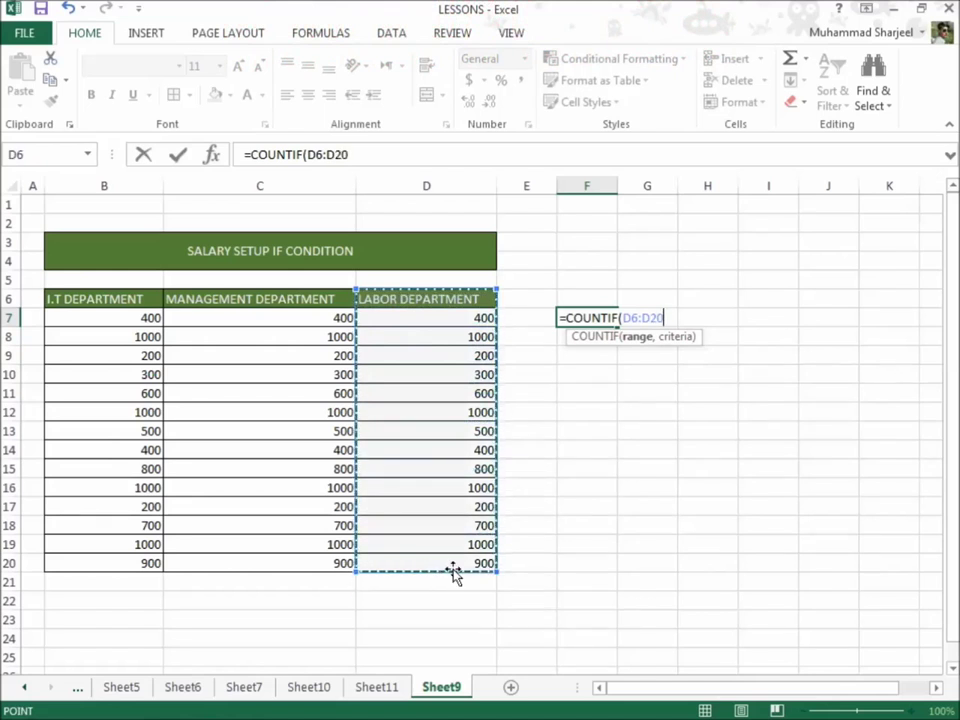
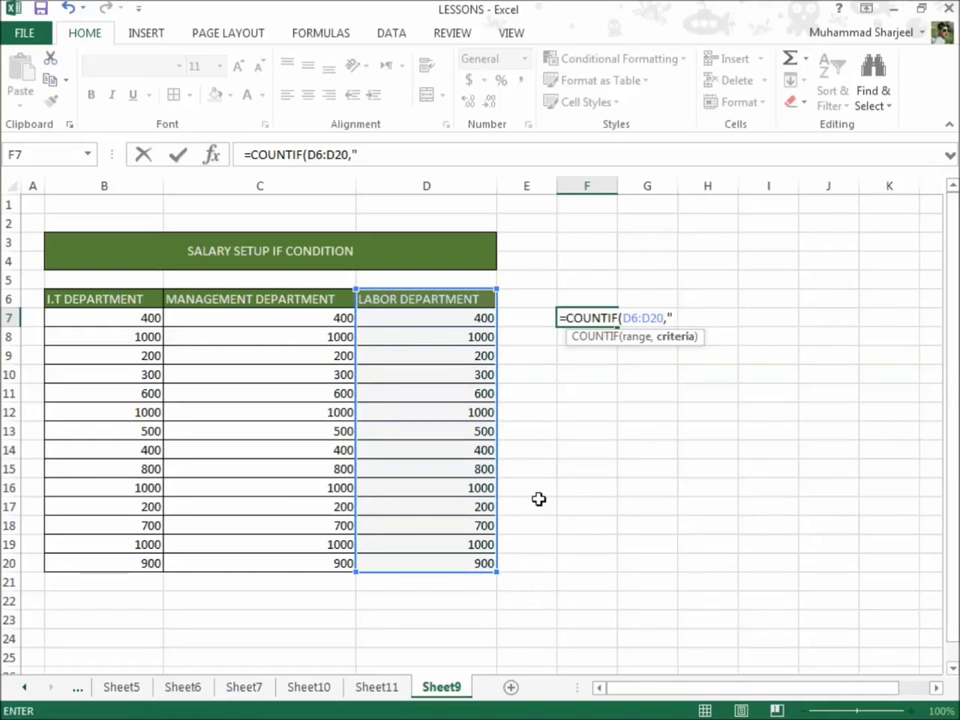
text(1000"))
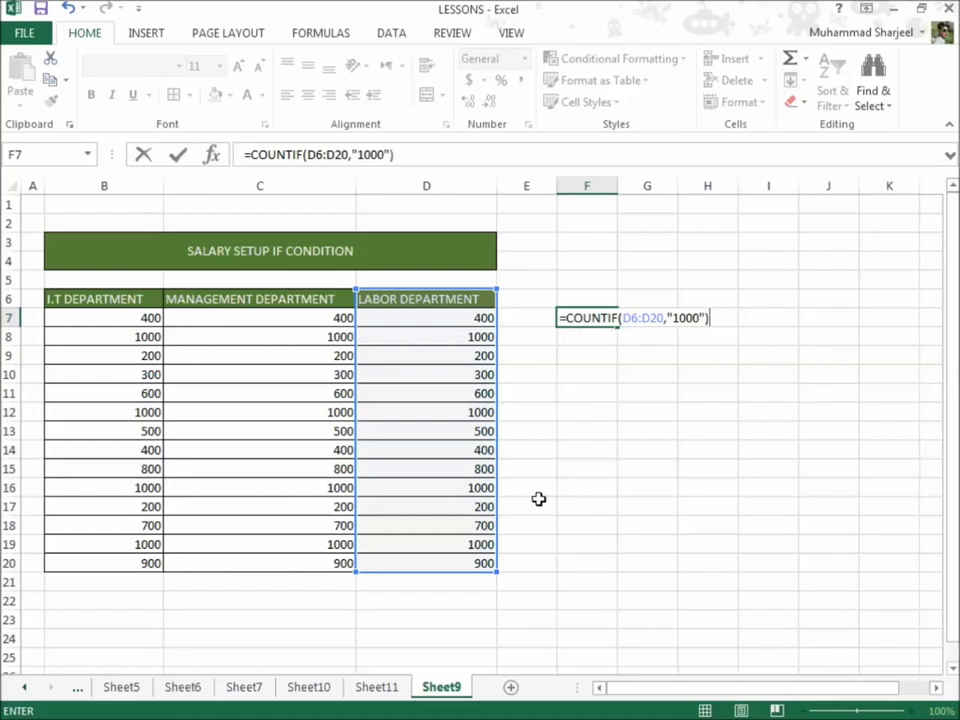
key(Return)
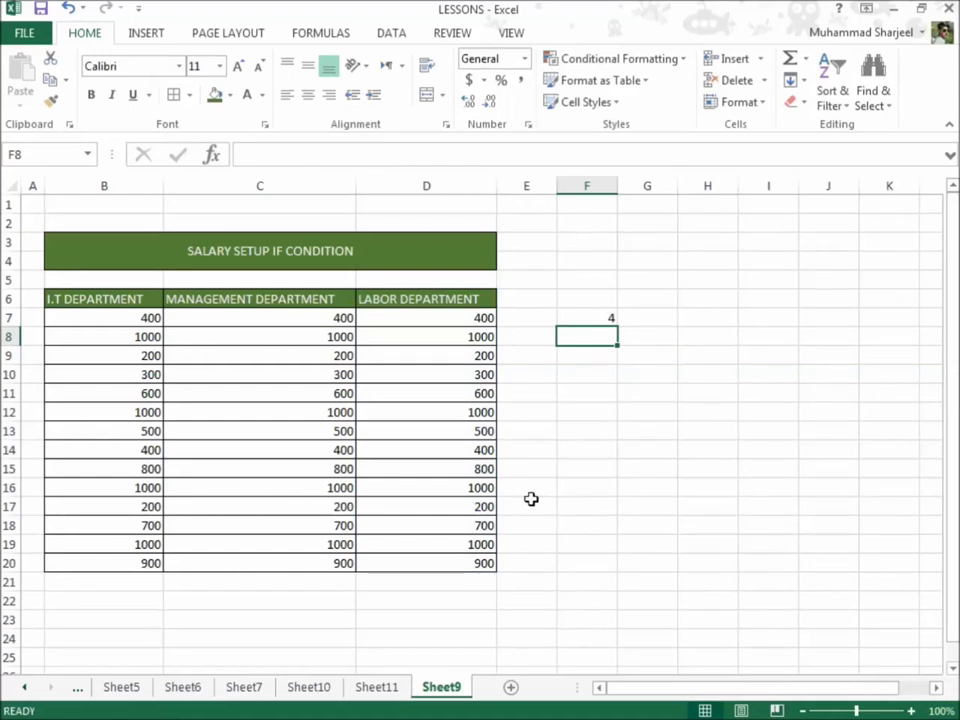
Step: Clear the COUNTIF formula from cell F7 and keep that cell selected
click(578, 321)
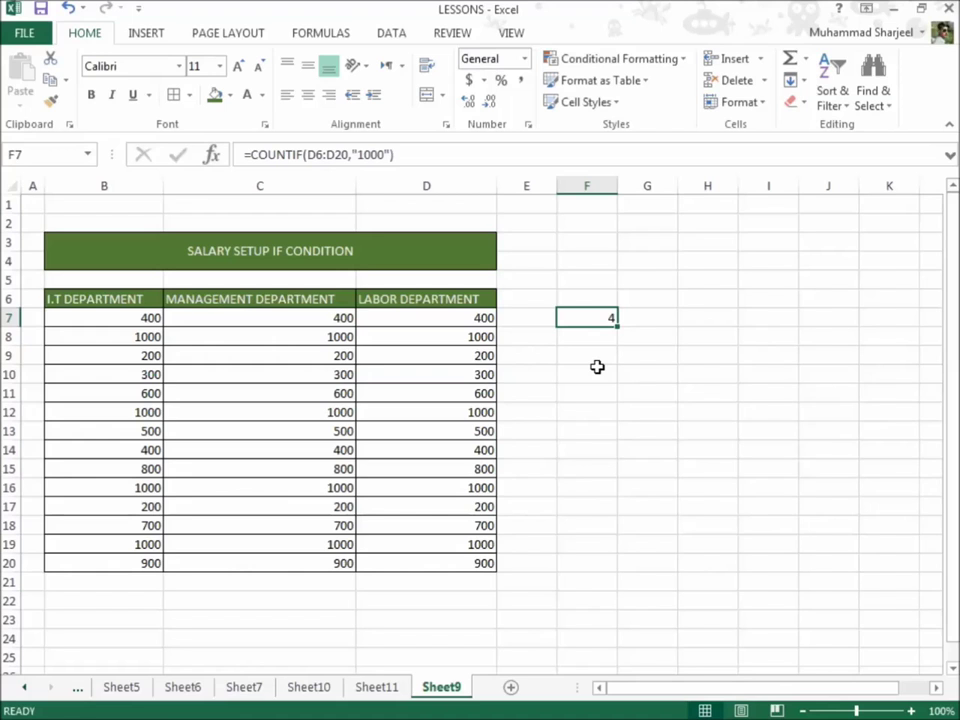
key(BackSpace)
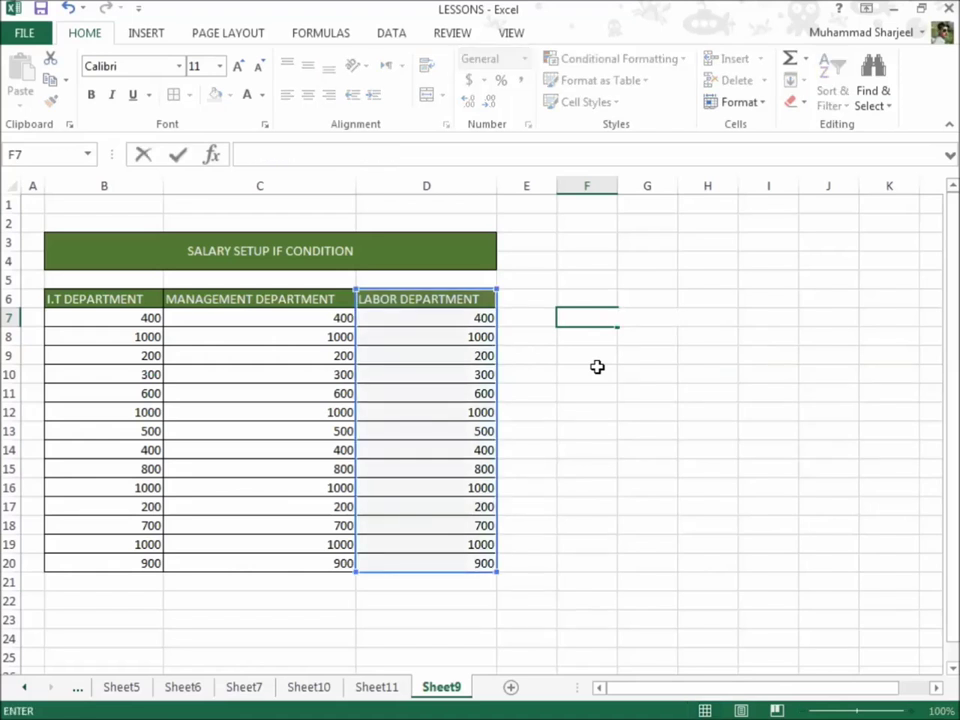
key(Return)
key(Up)
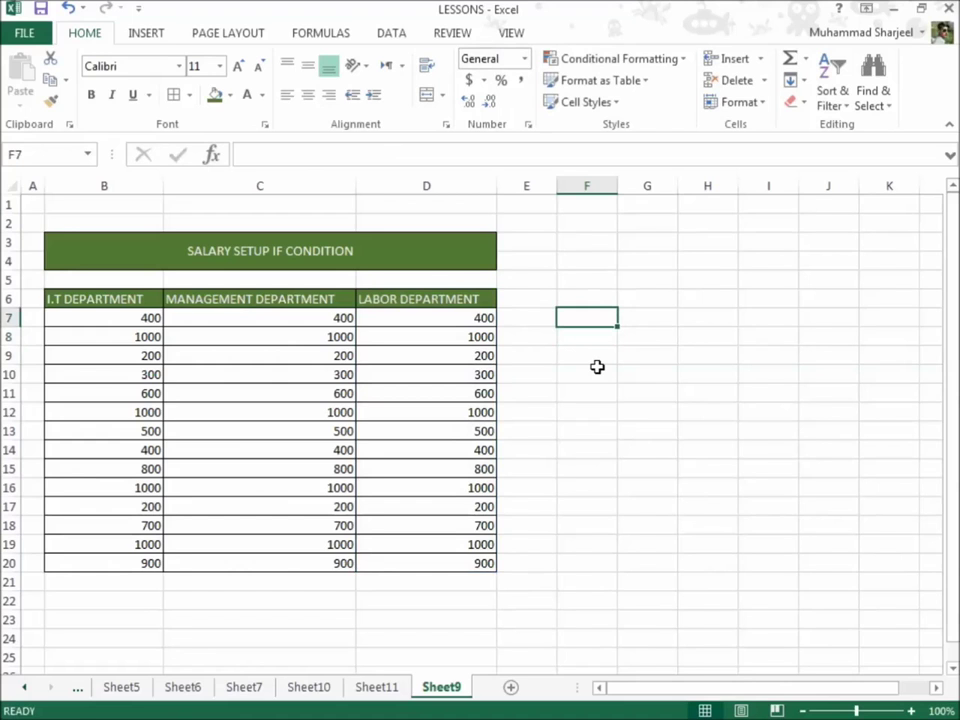
Step: Enter the text label COUNTIF in cell F7
text(COUNT)
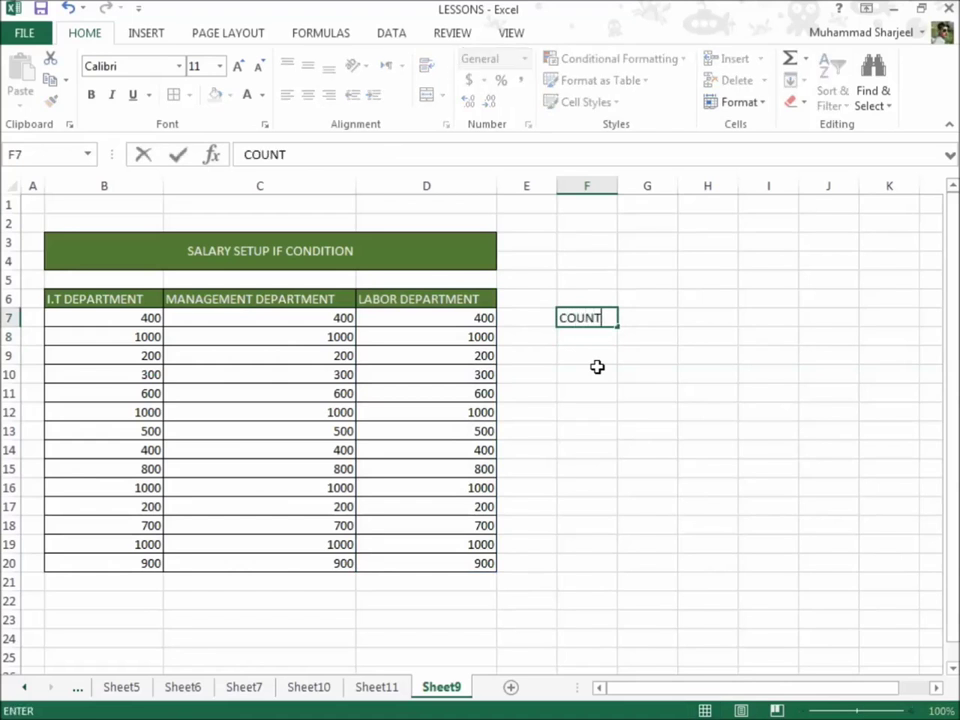
text(IF)
key(ctrl+Return)
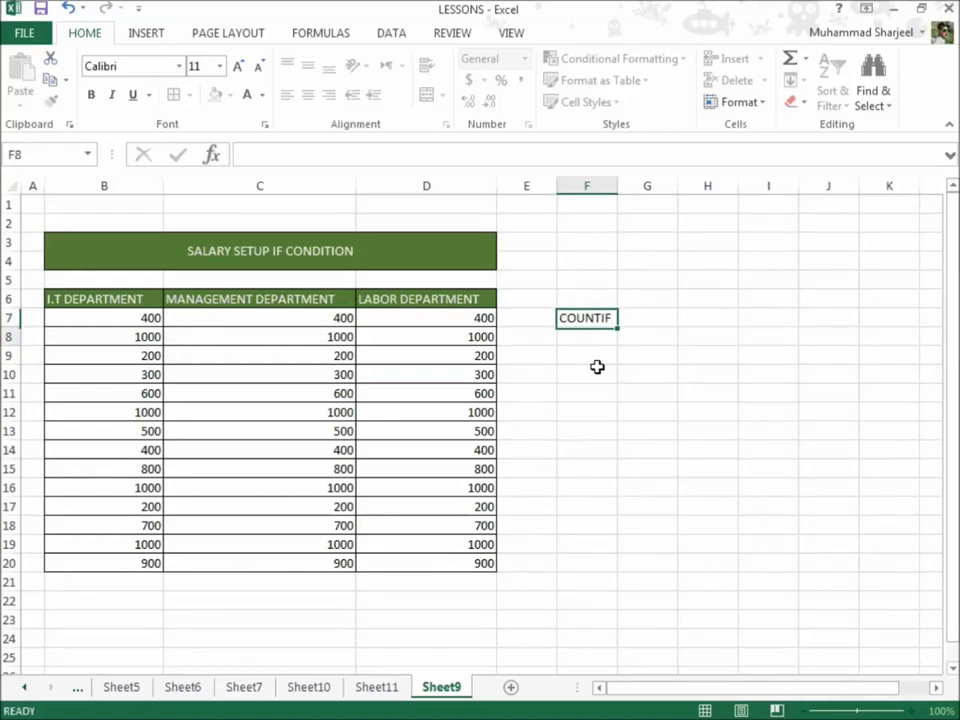
Step: Copy the COUNTIF label from F7 into F9 and F11, and widen column F slightly
key(ctrl+c)
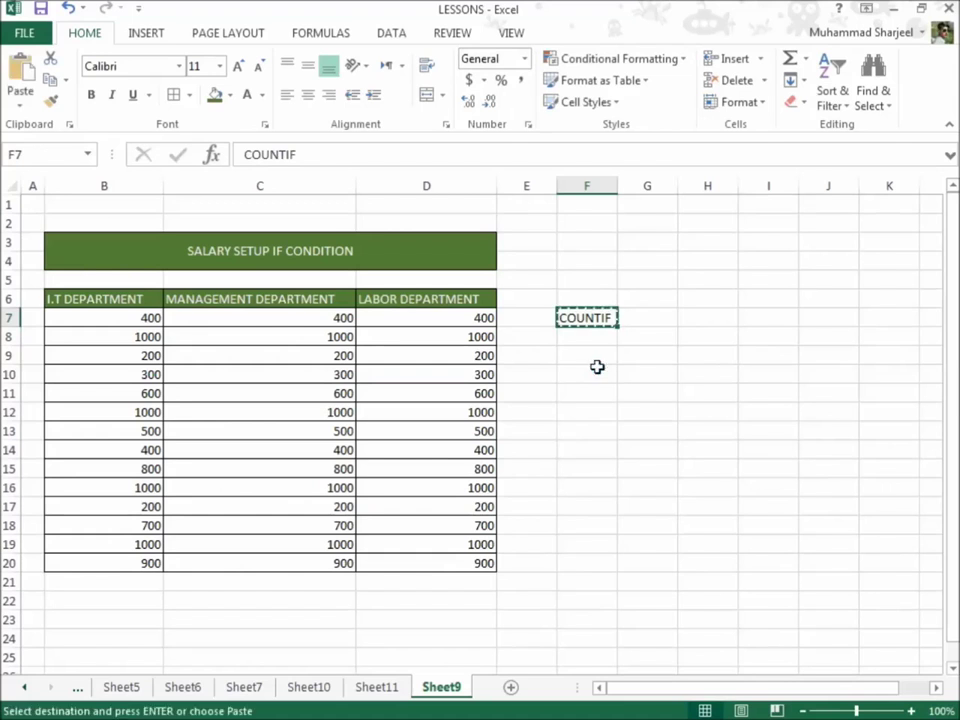
key(Down)
key(Down)
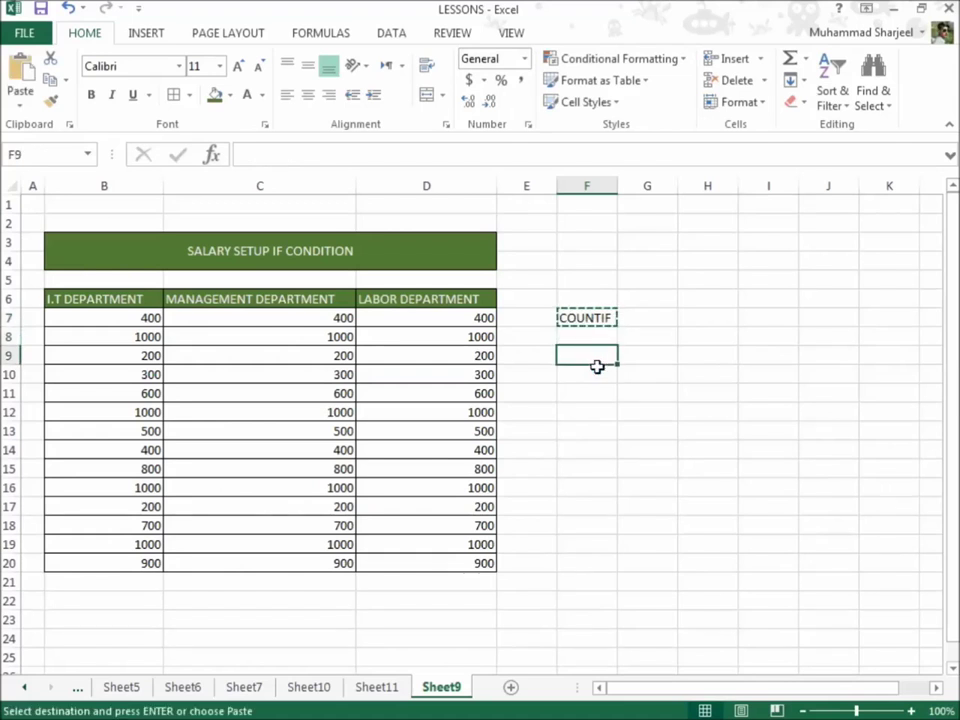
key(ctrl+v)
key(Down)
key(Down)
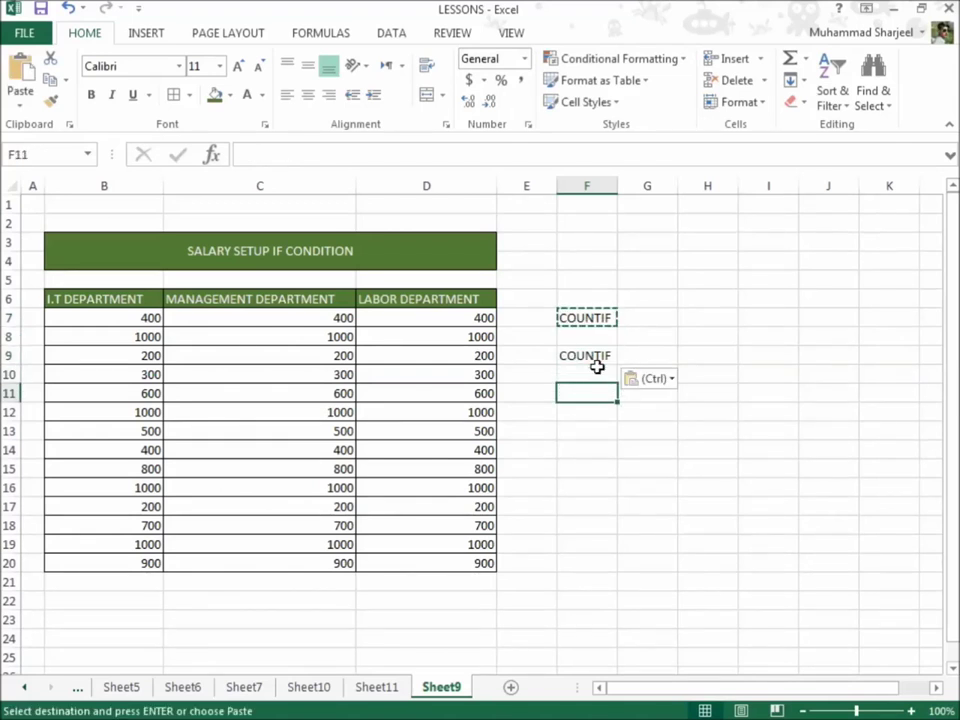
key(ctrl+v)
key(Right)
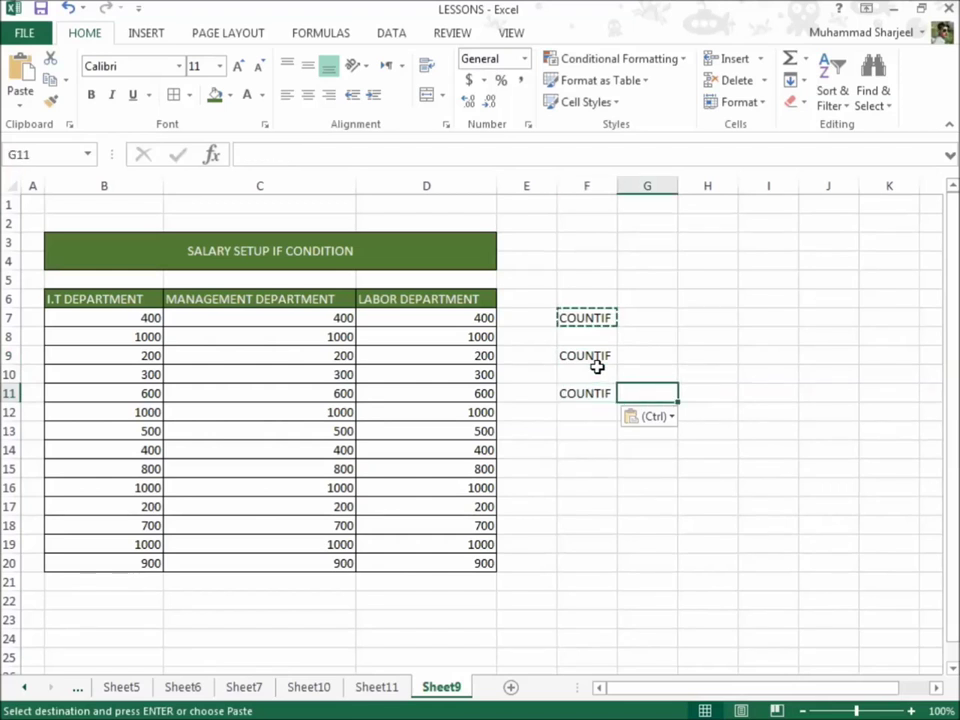
drag(617, 191, 627, 191)
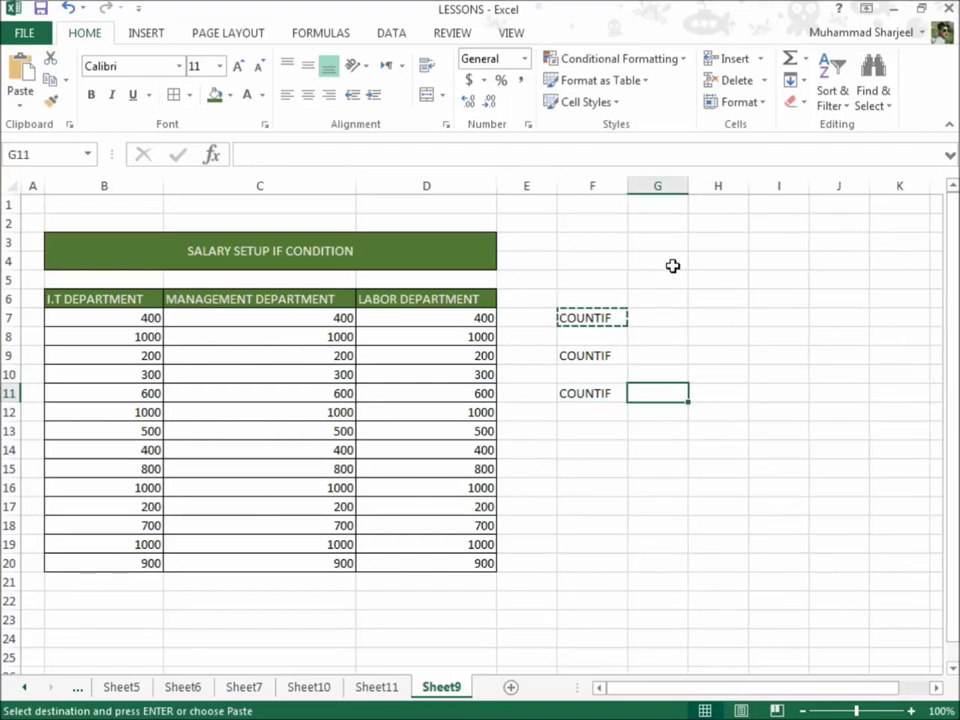
Step: Add all borders to G7:I7 and merge and center those cells beside the first COUNTIF label
click(640, 316)
drag(640, 316, 774, 315)
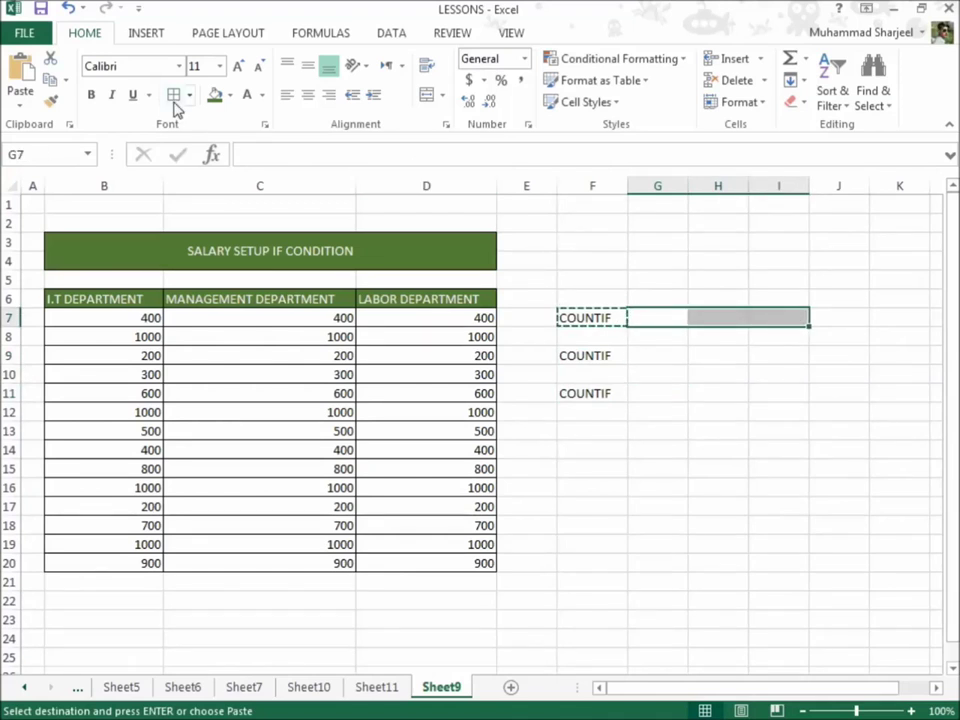
key(Escape)
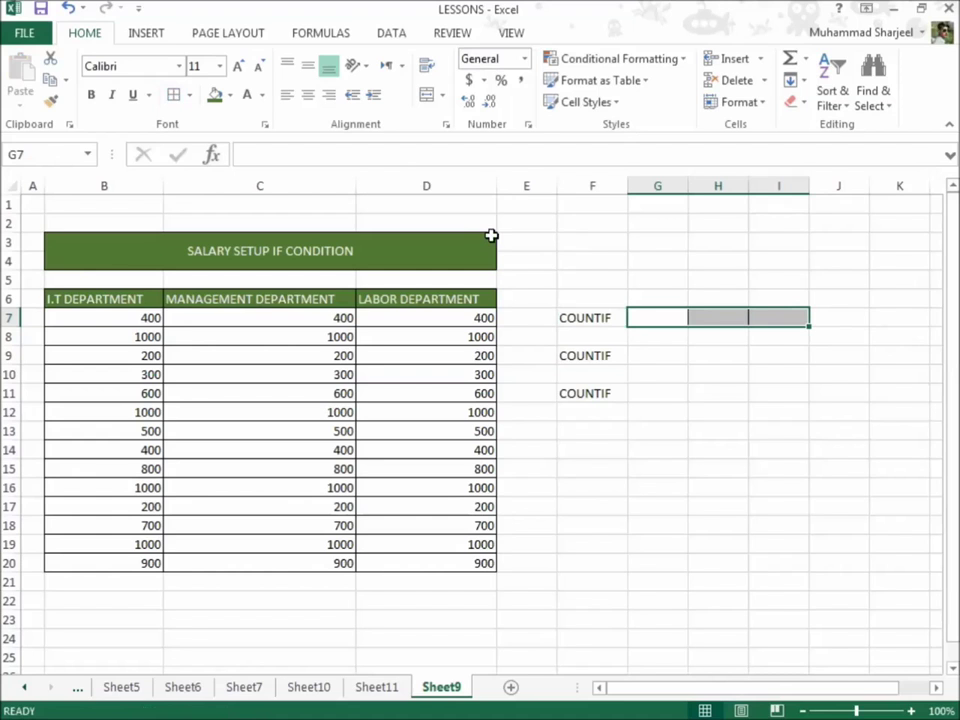
click(428, 95)
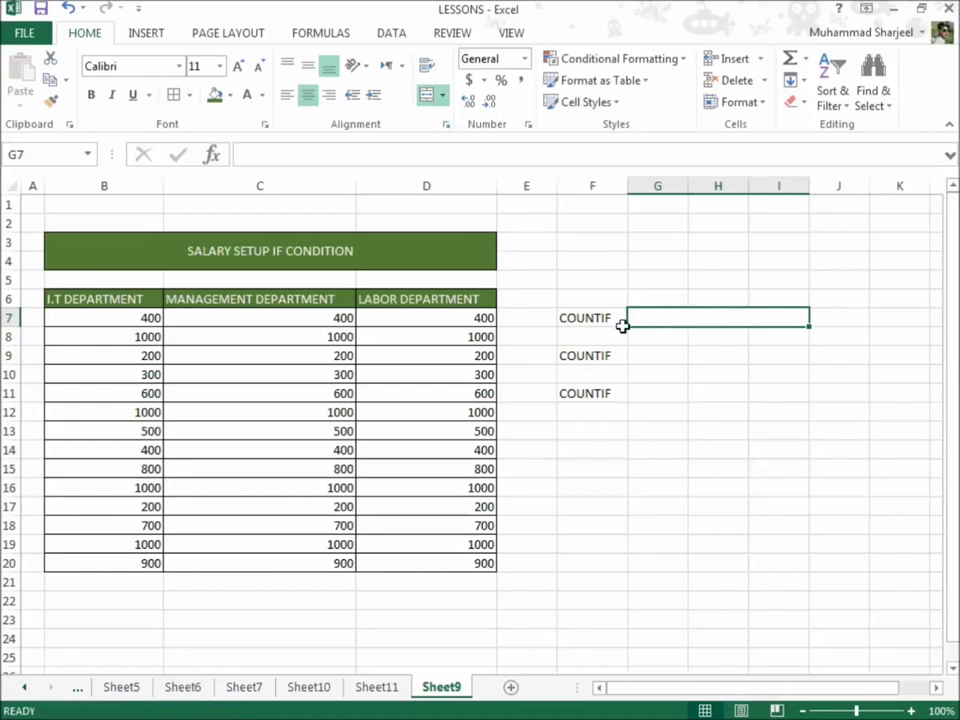
Step: Copy the merged, bordered cell G7:I7 to G9 and G11 beside the other two COUNTIF labels
key(ctrl+c)
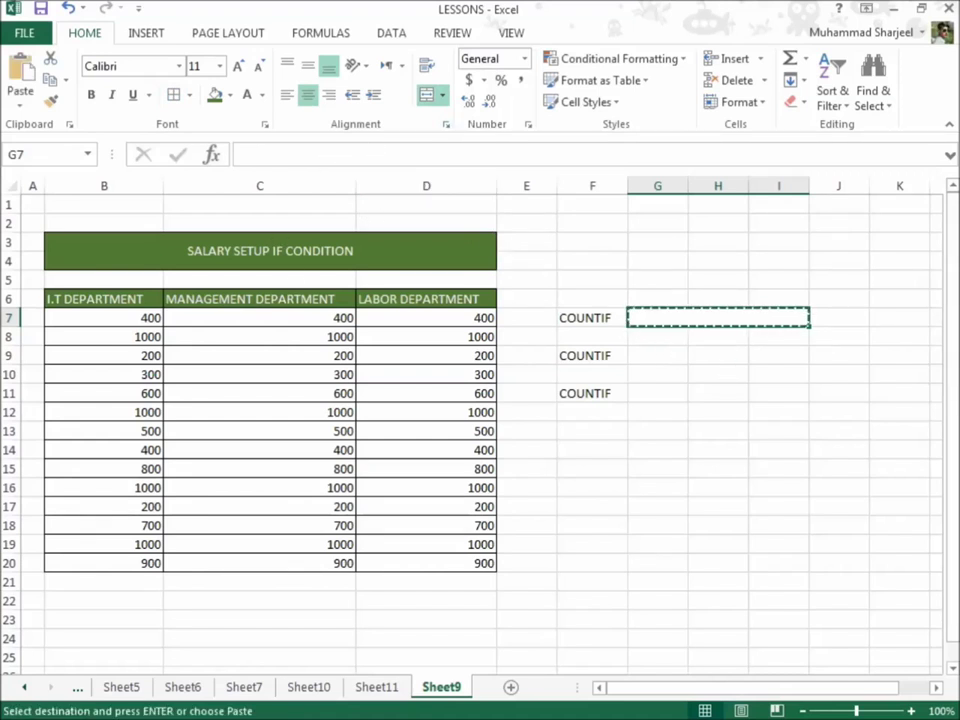
key(Down)
key(Down)
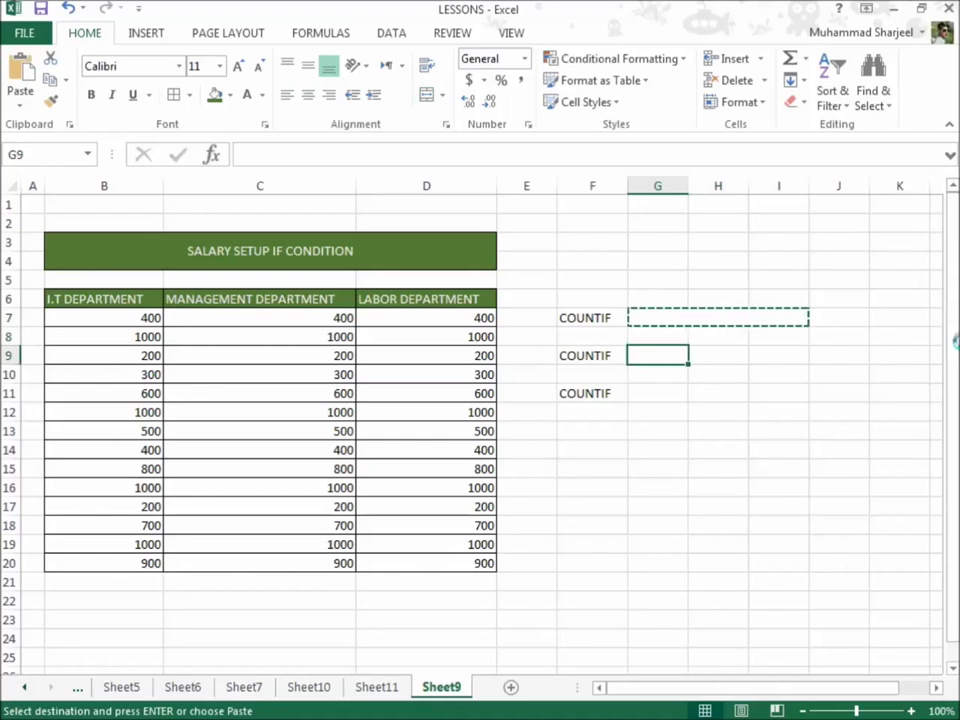
key(ctrl+v)
key(Down)
key(Down)
key(ctrl+v)
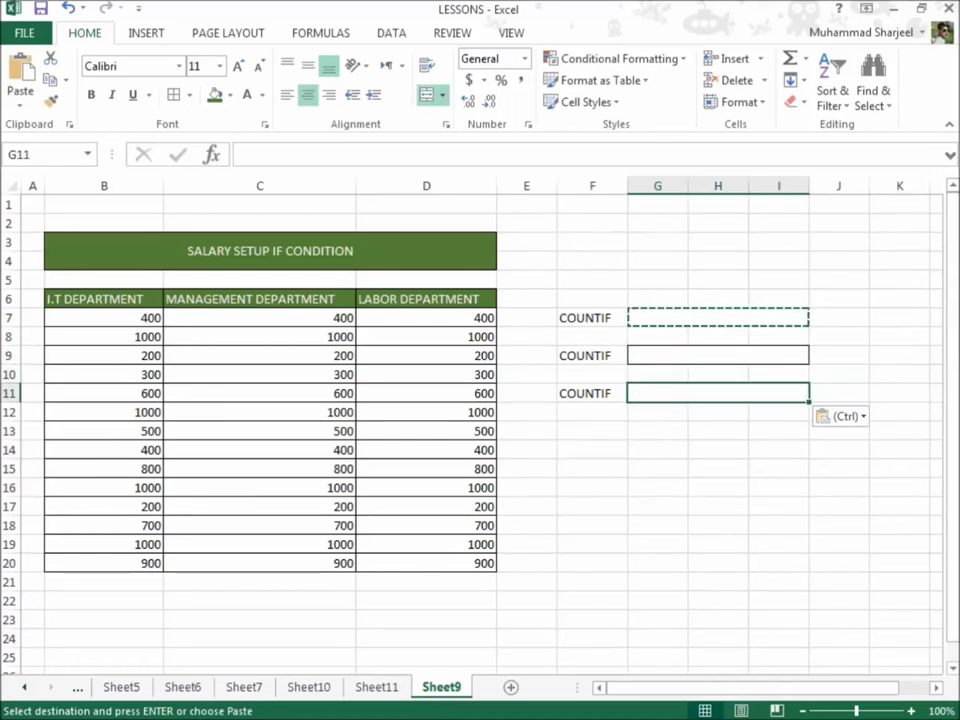
key(Down)
key(Down)
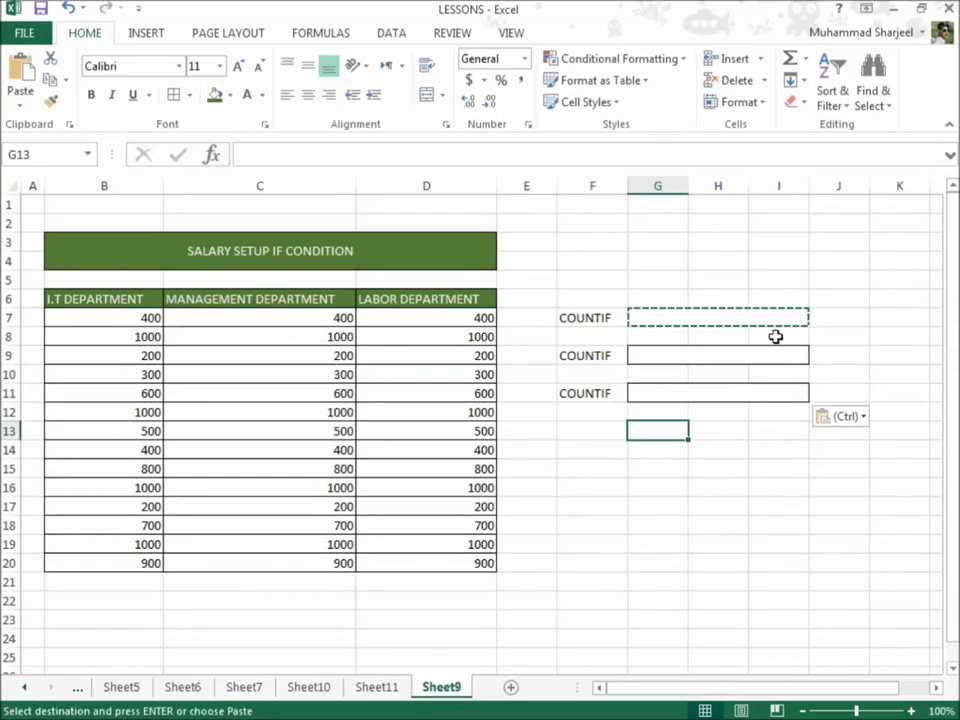
Step: Enter =COUNTIF(D6:D20,"1000") in merged cell G7 to count Labor Department salaries equal to 1000
click(761, 319)
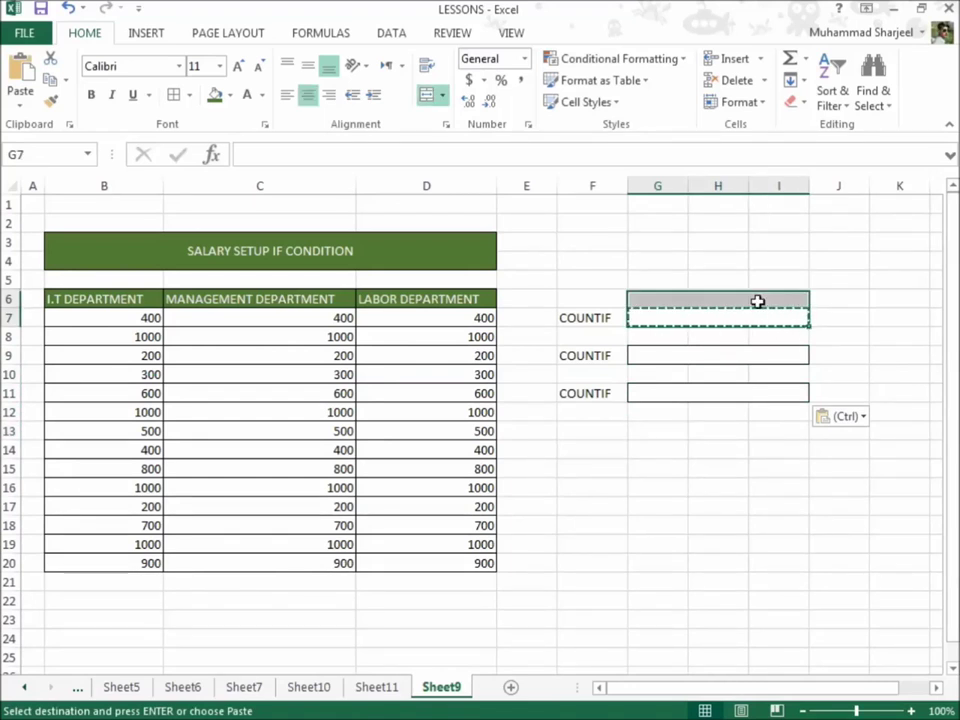
click(750, 369)
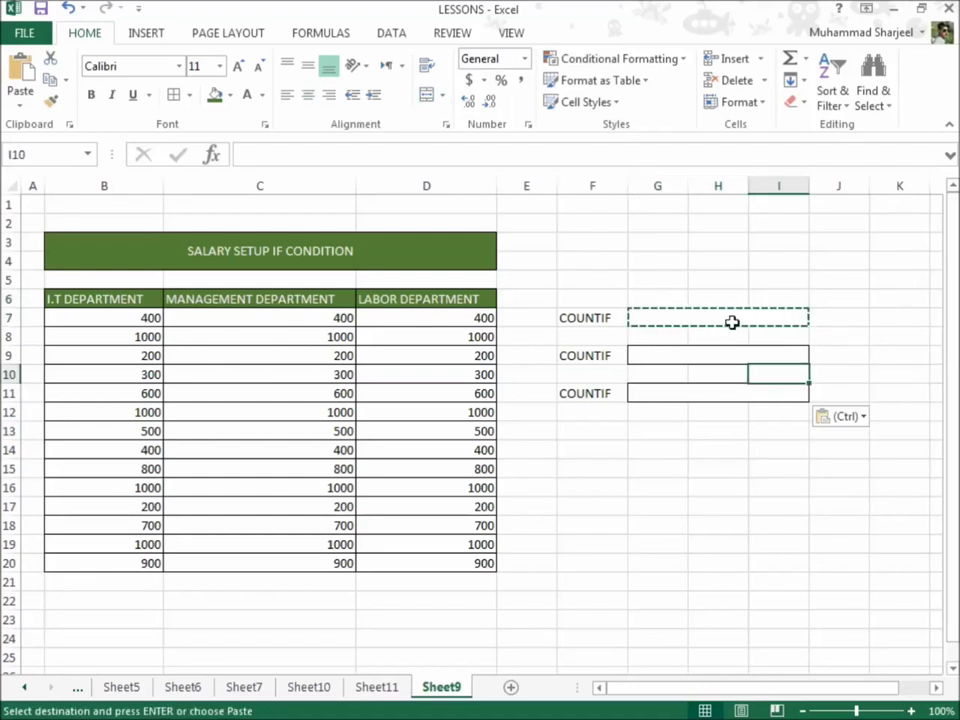
click(732, 321)
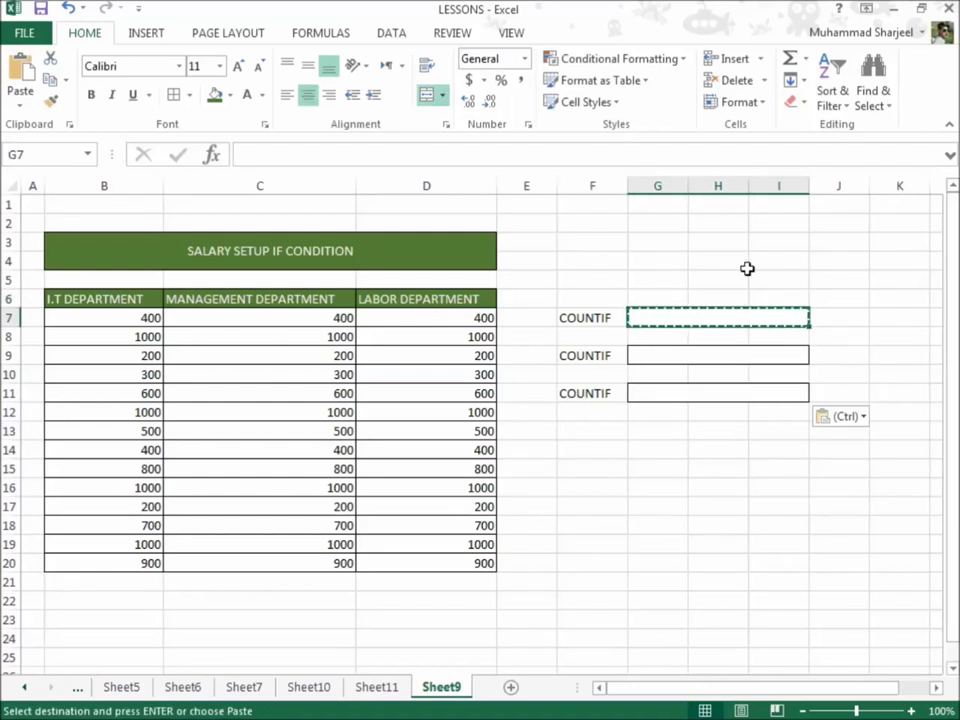
key(Escape)
text(=)
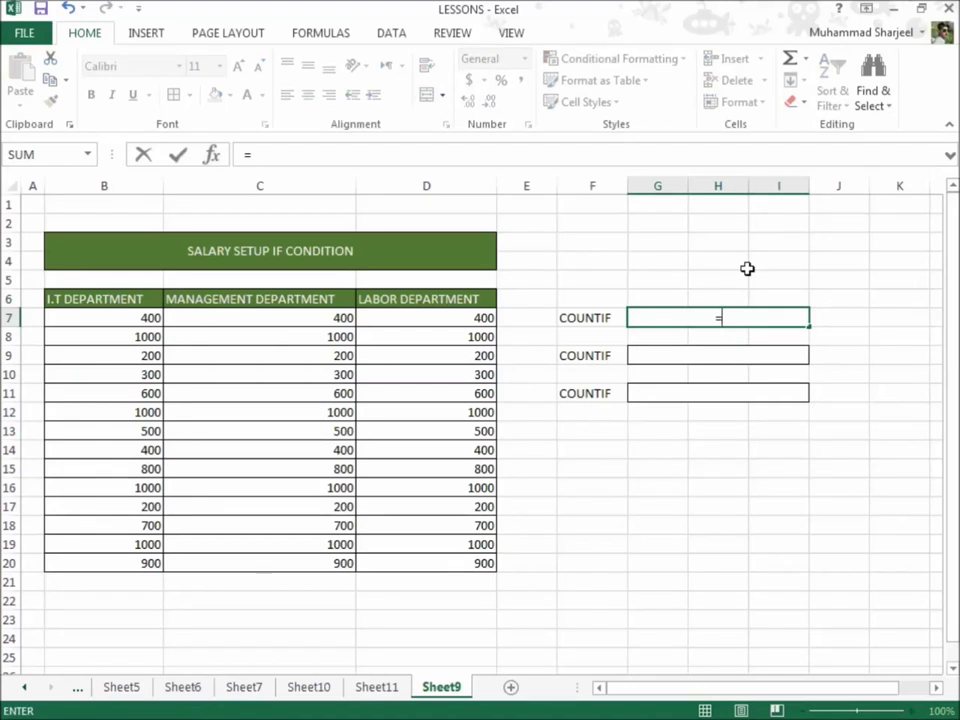
text(CO)
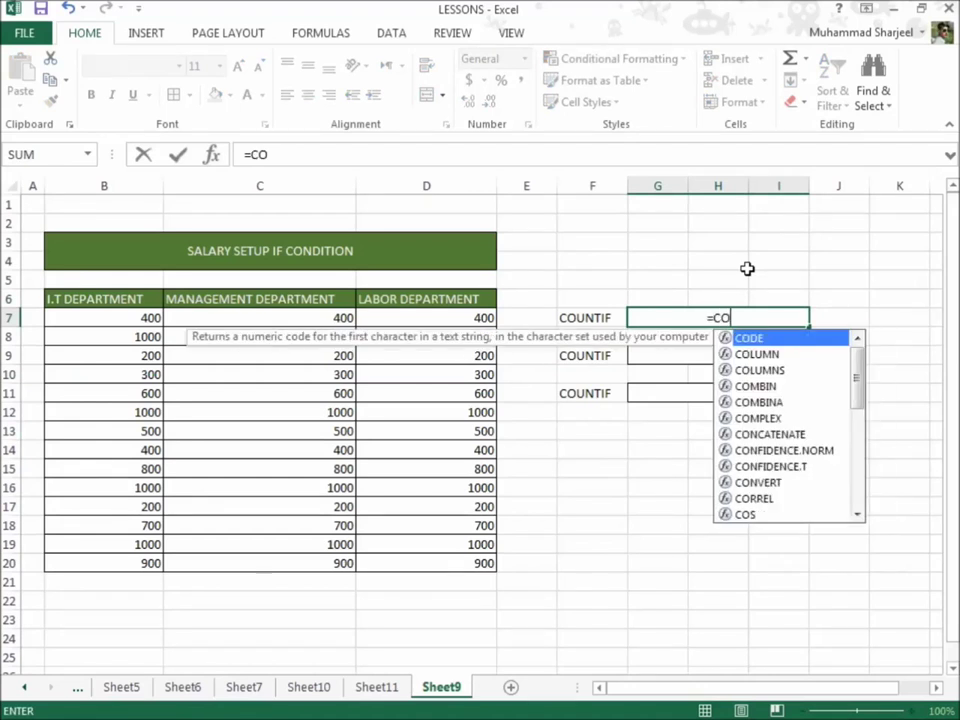
text(UNTIF)
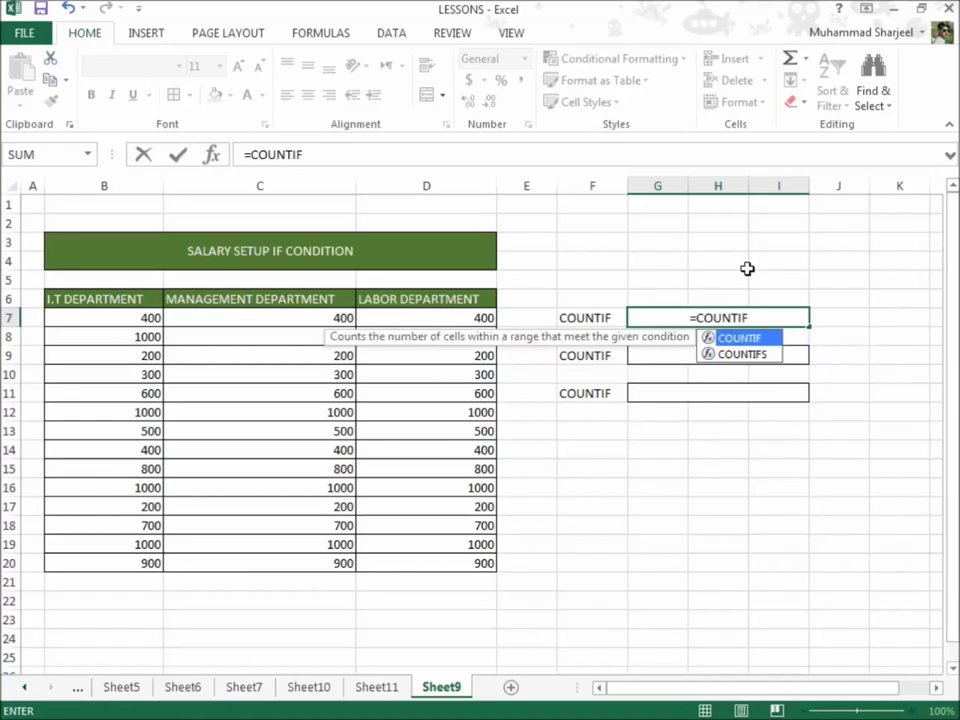
text(()
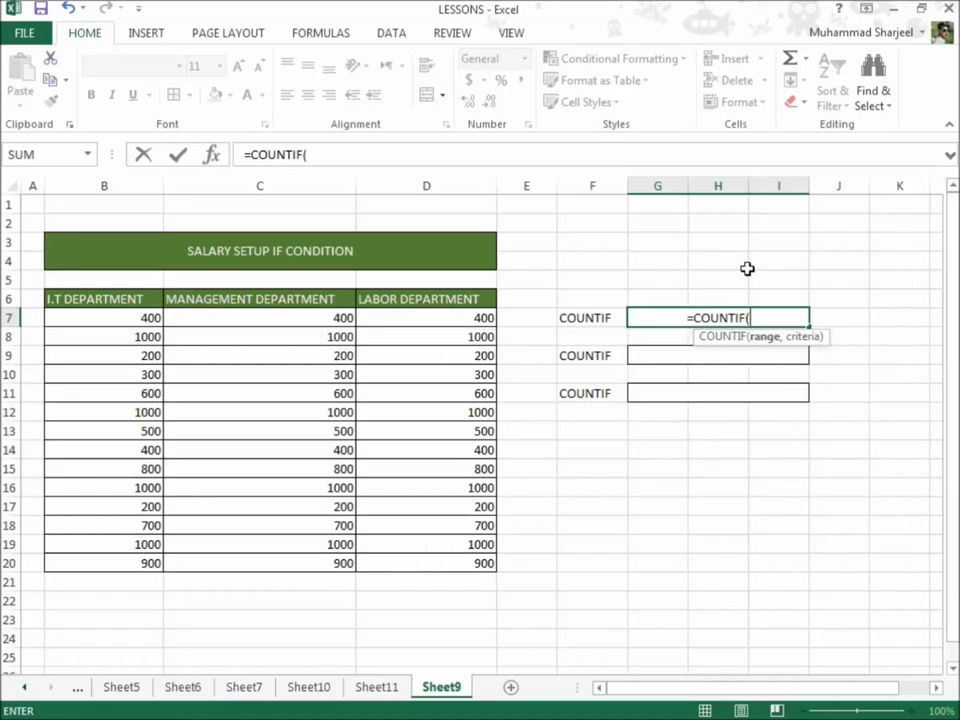
drag(406, 299, 435, 562)
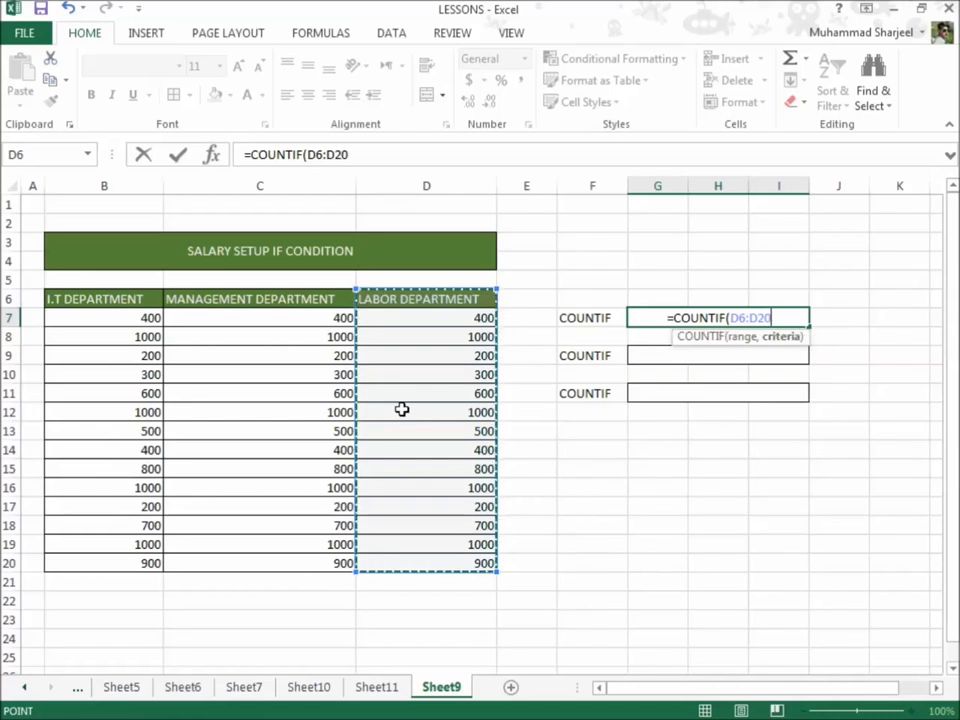
text(,")
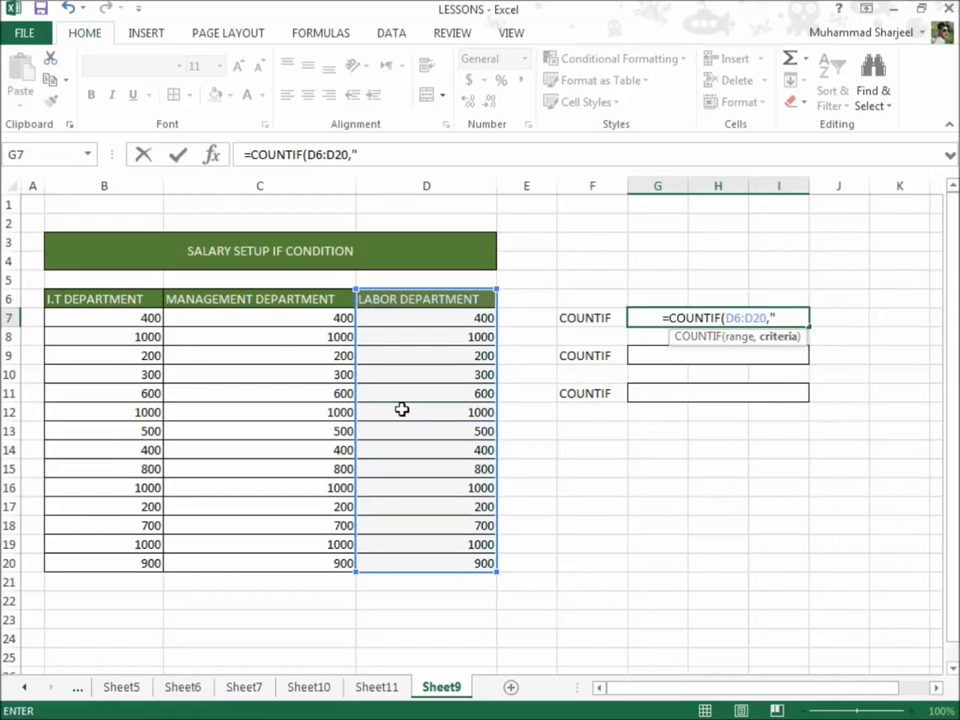
text(1000)
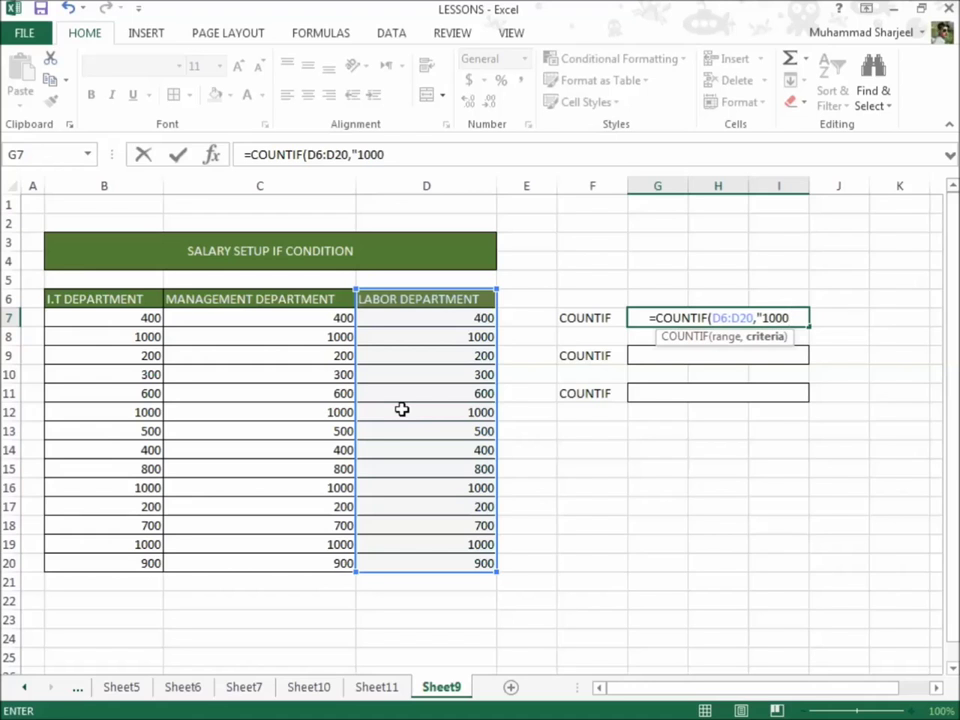
text(")
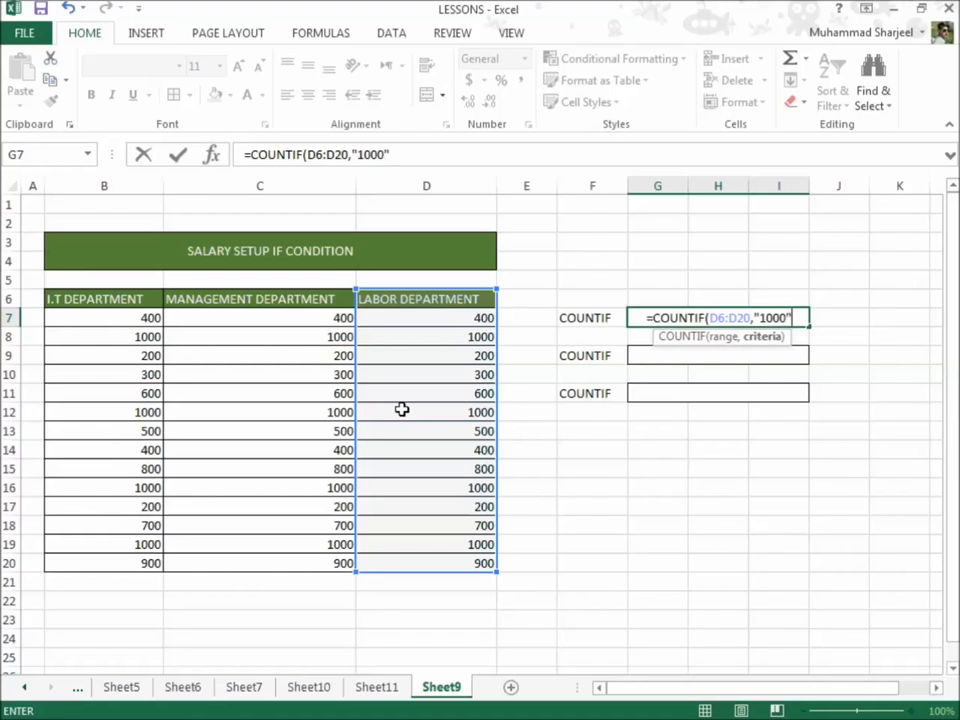
text())
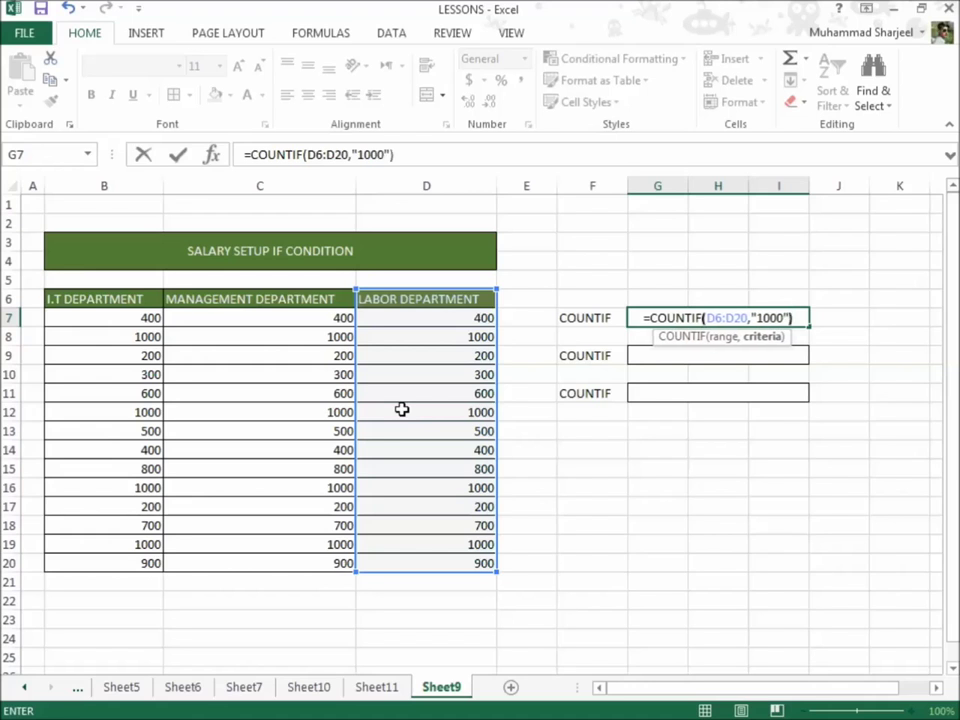
key(Return)
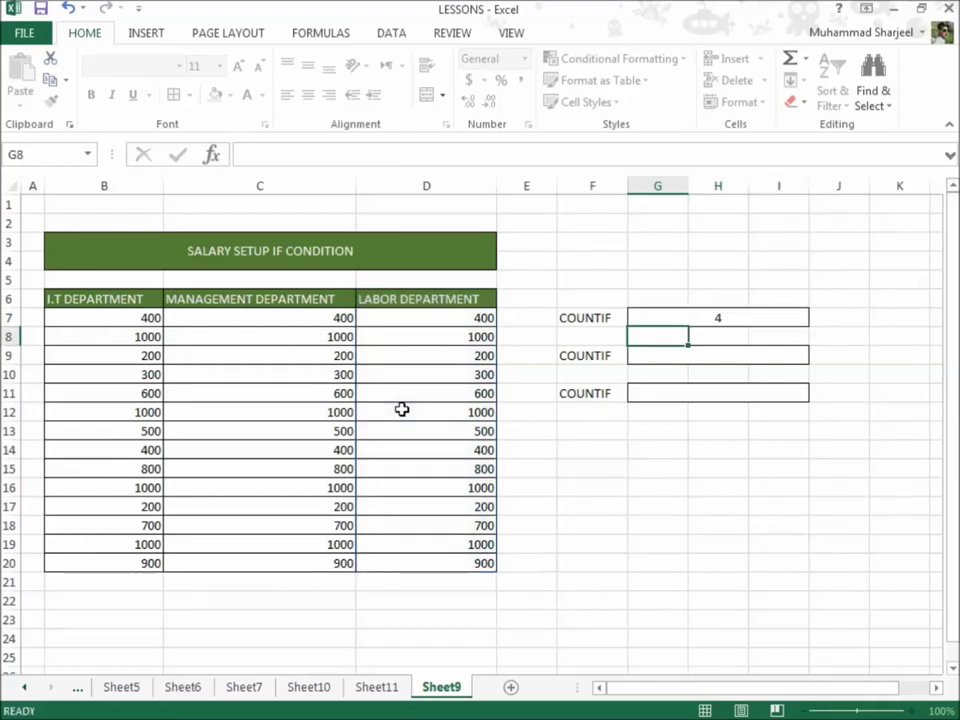
Step: Enter =COUNTIF(D6:D20,"<1000") in merged cell G9 to count Labor Department salaries below 1000
key(Down)
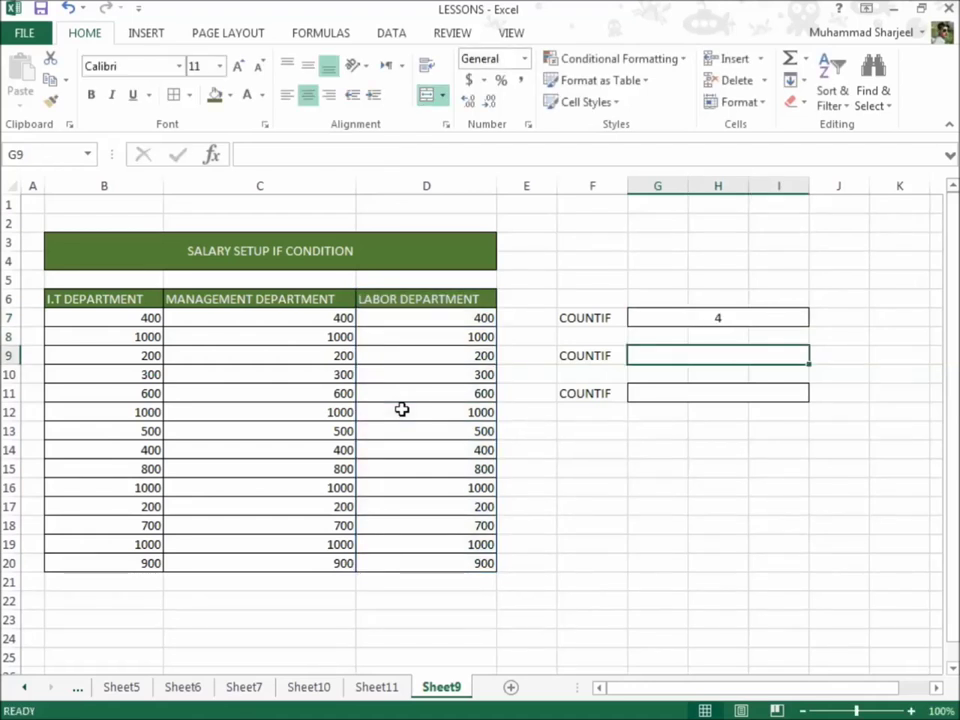
click(656, 321)
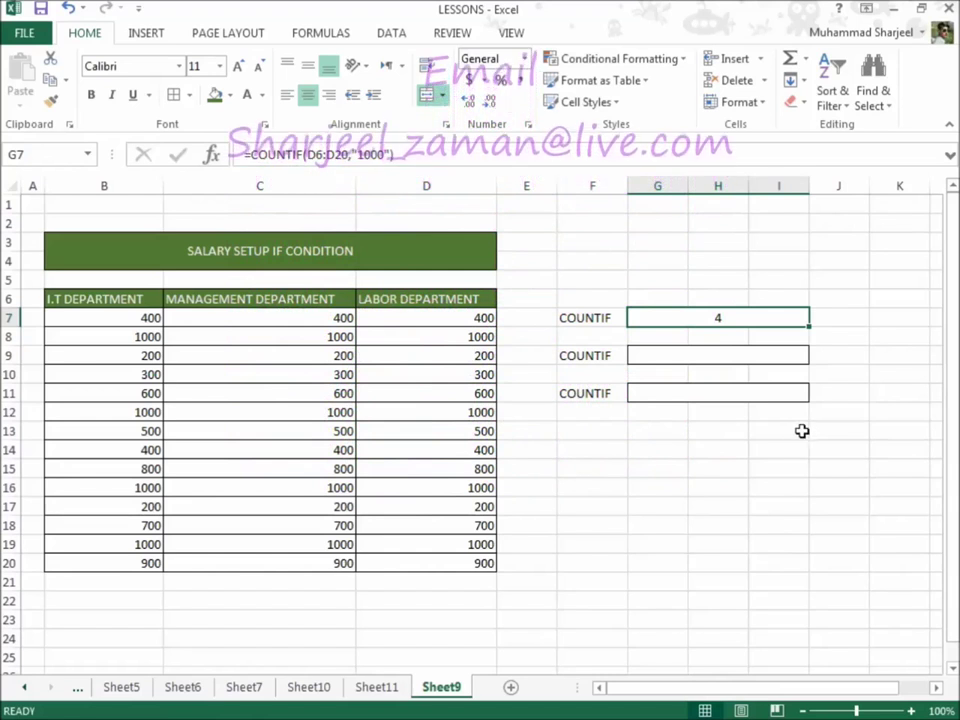
click(752, 360)
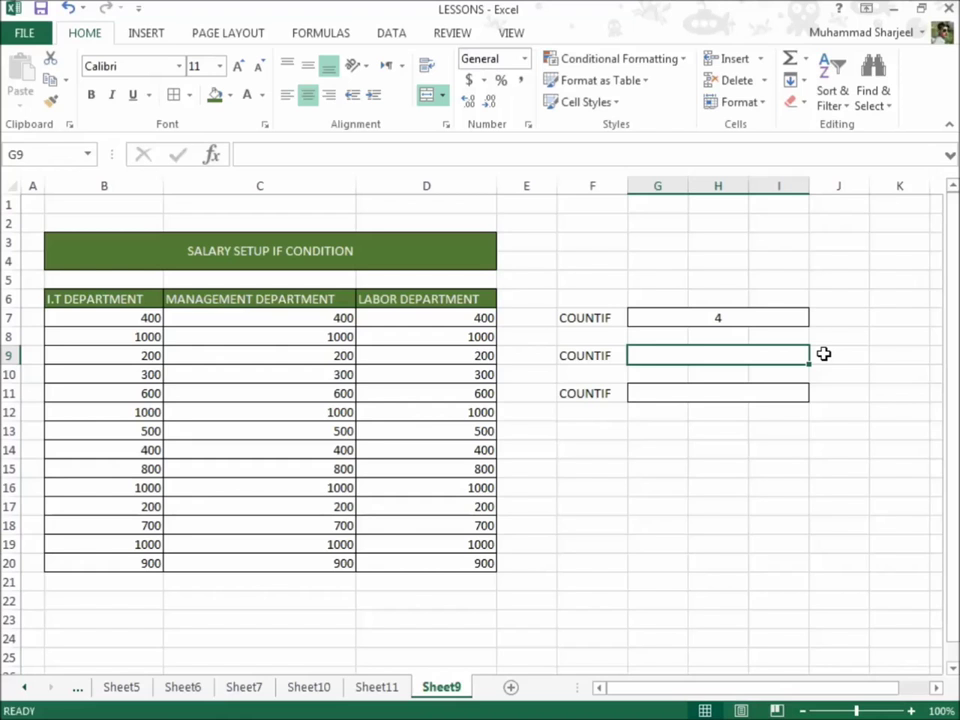
text(=)
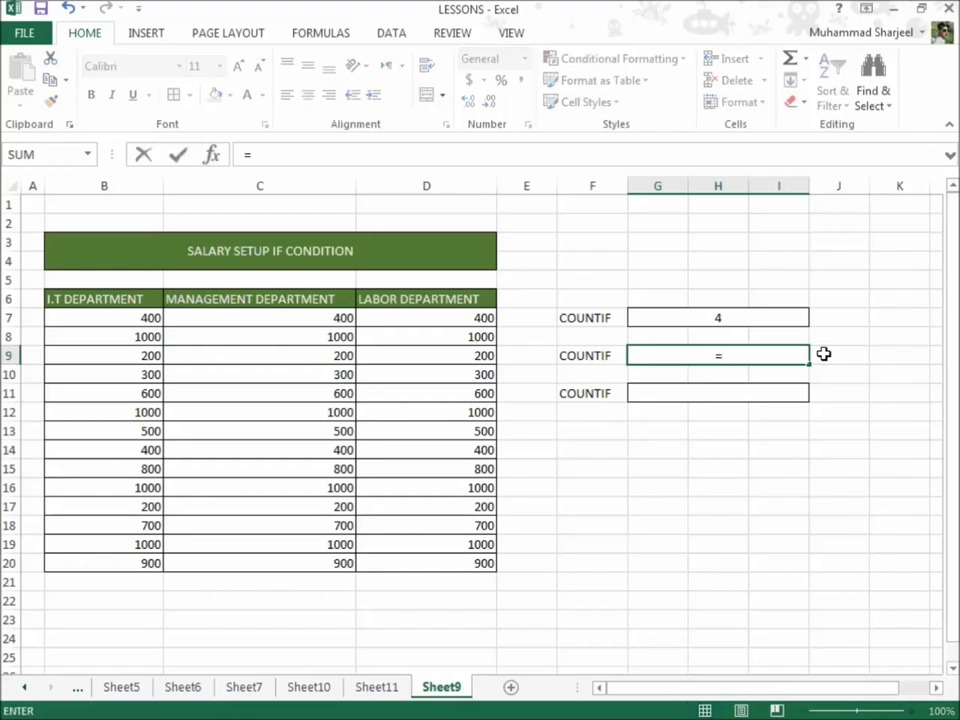
text(COUNT)
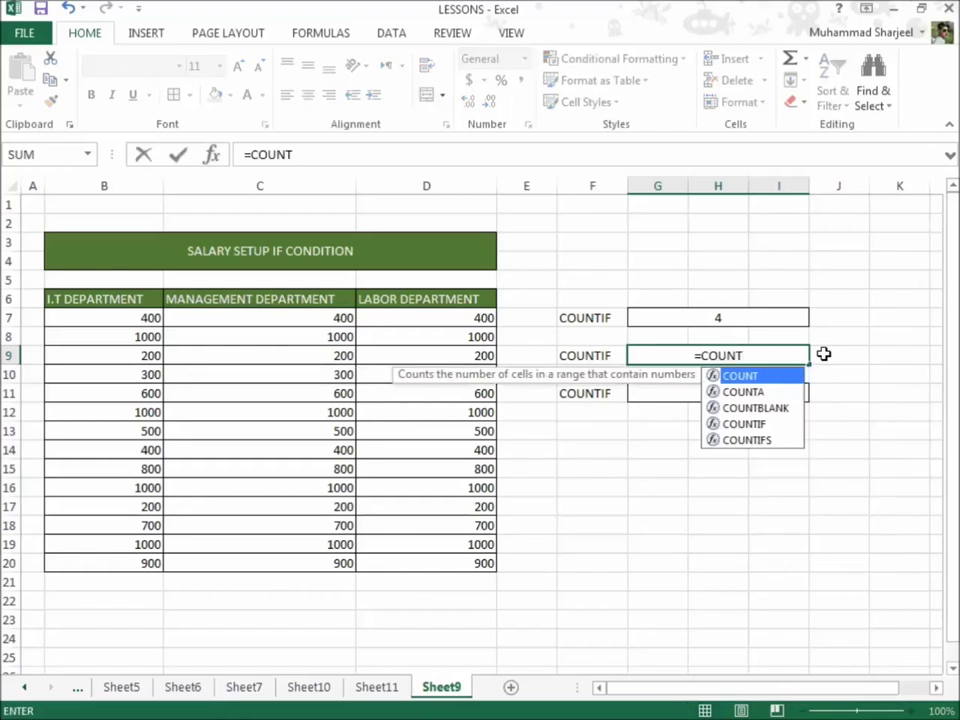
text(IF)
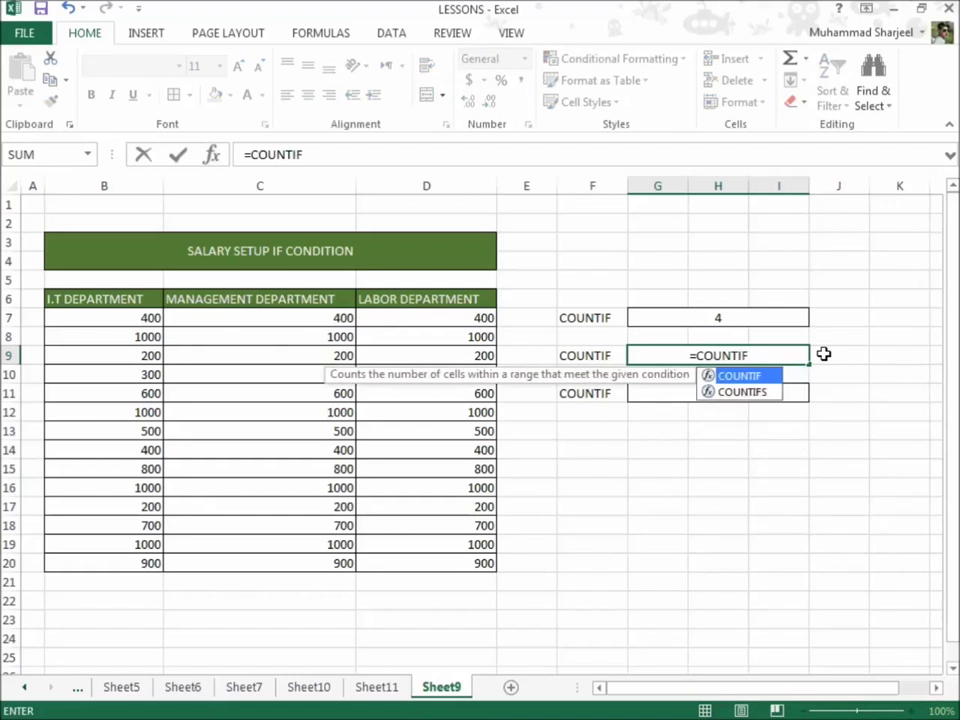
text(()
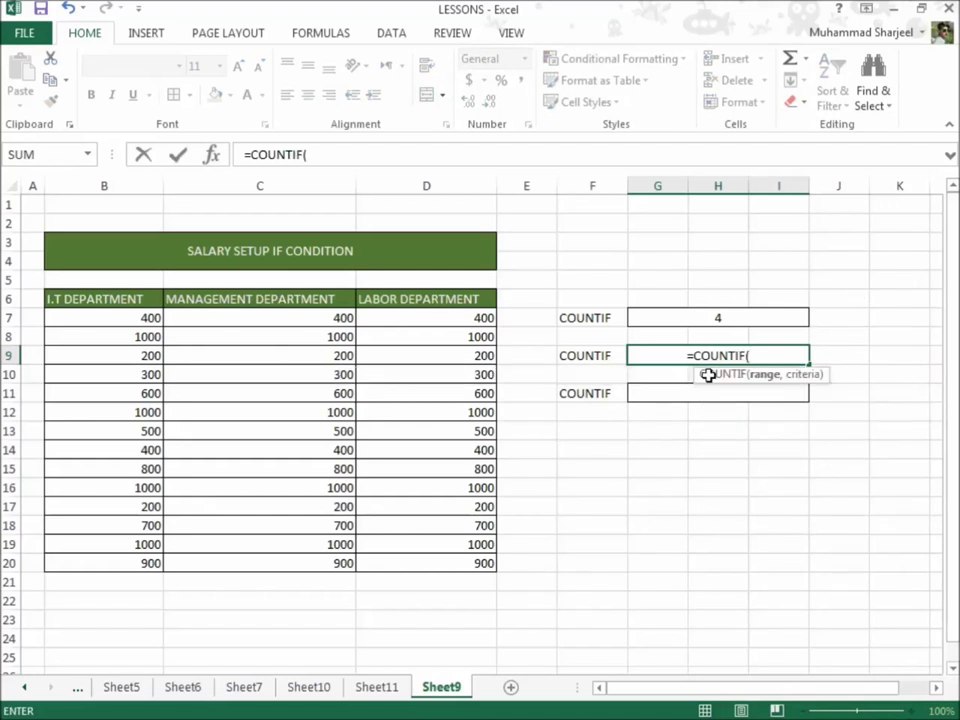
drag(386, 293, 441, 557)
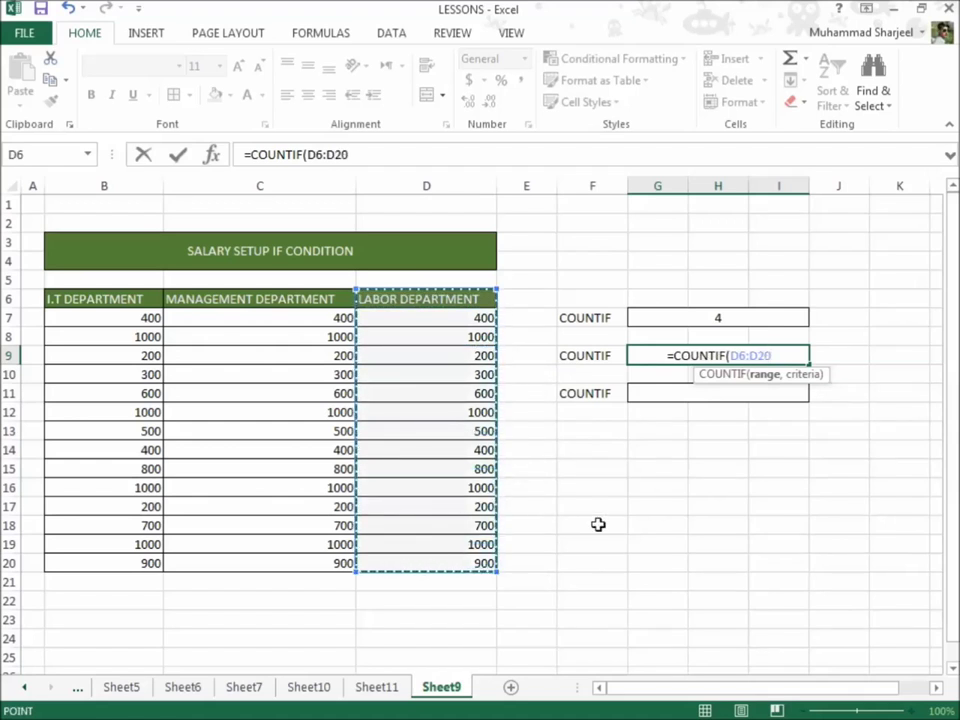
text(,")
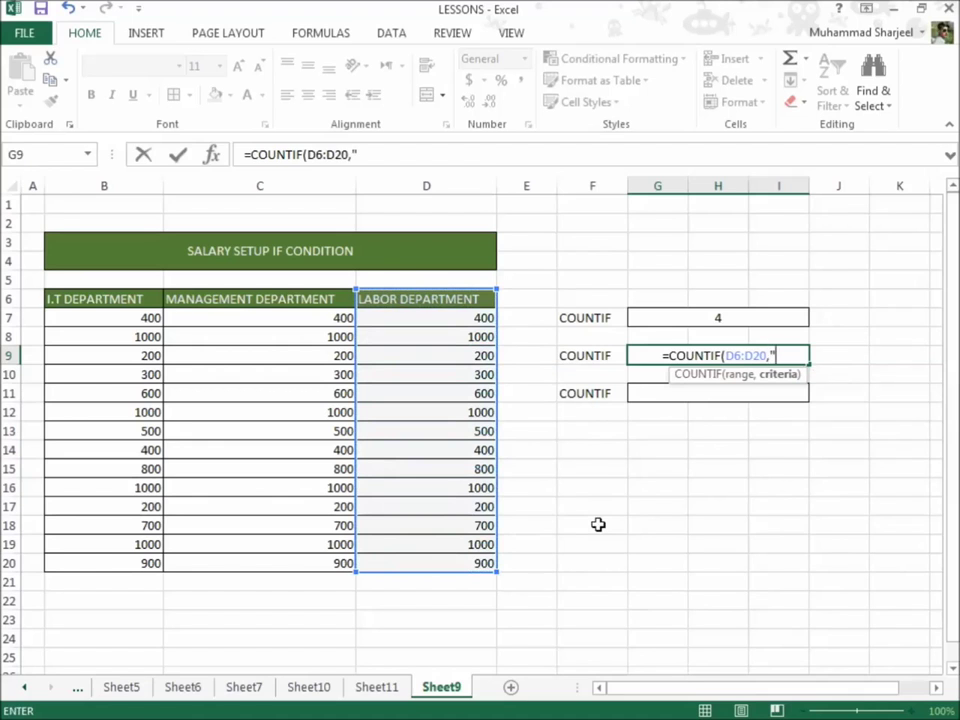
text(<)
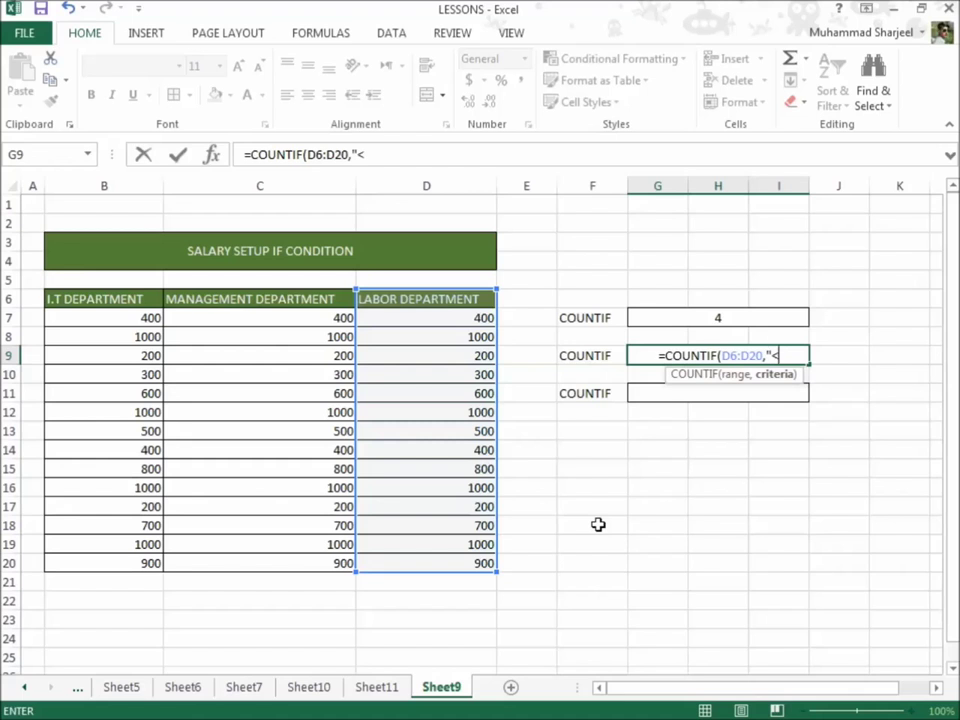
text(1000)
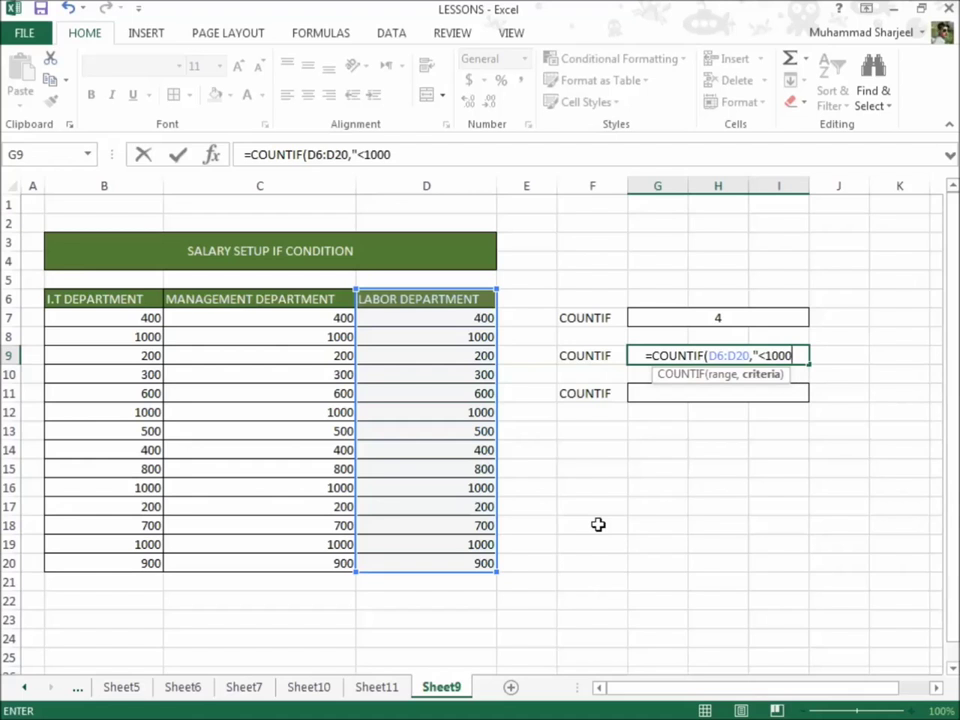
text("))
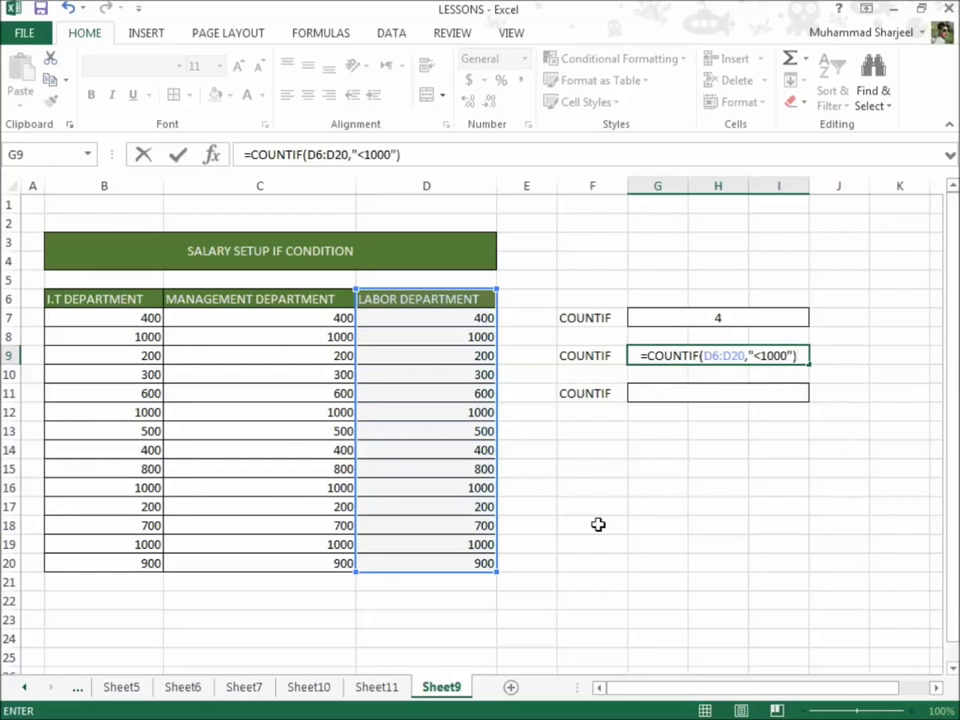
key(Return)
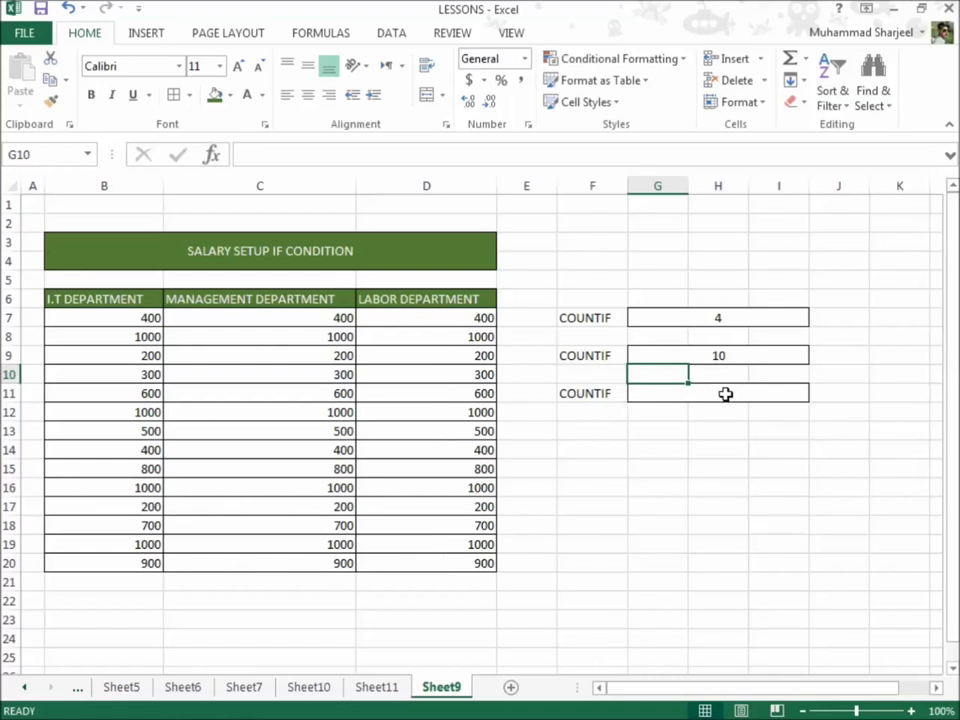
Step: Change the criterion of the COUNTIF formula in G9 to "<600"
click(732, 356)
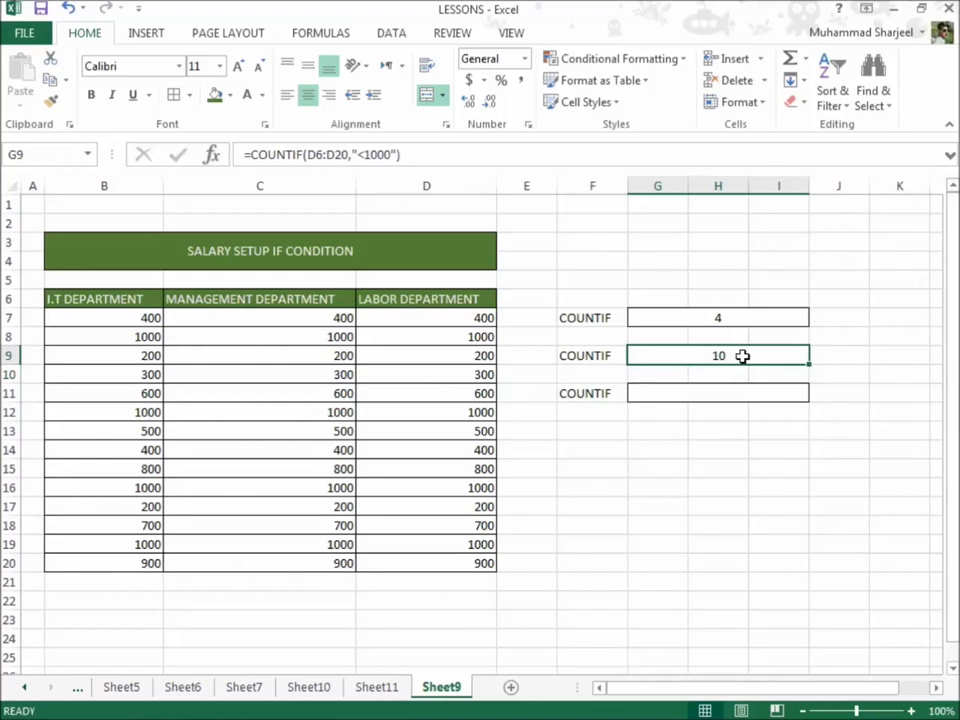
click(397, 155)
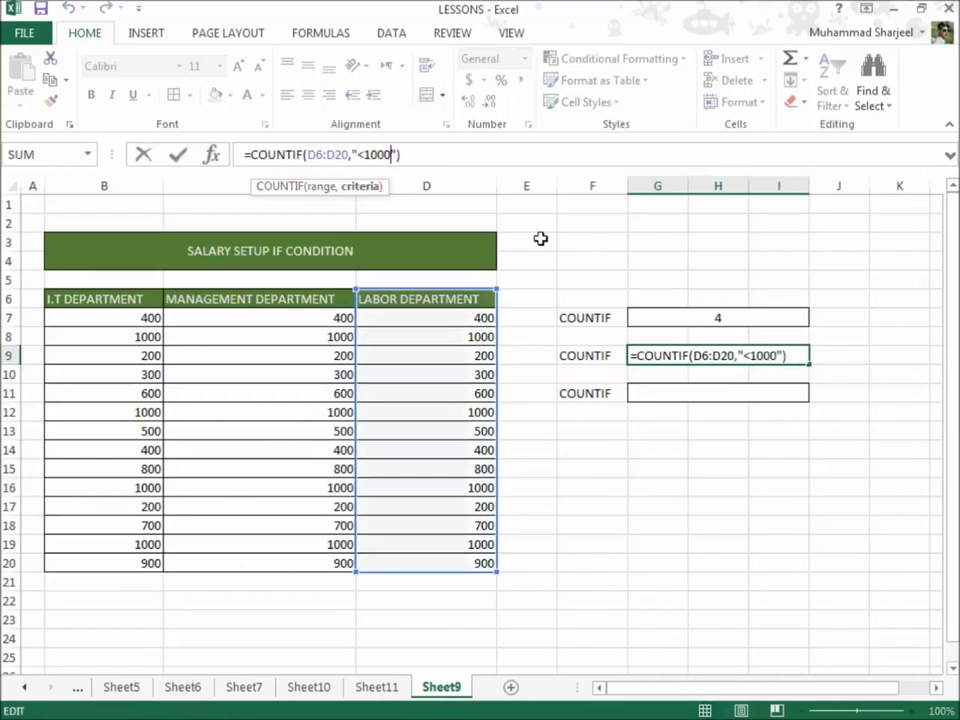
click(789, 357)
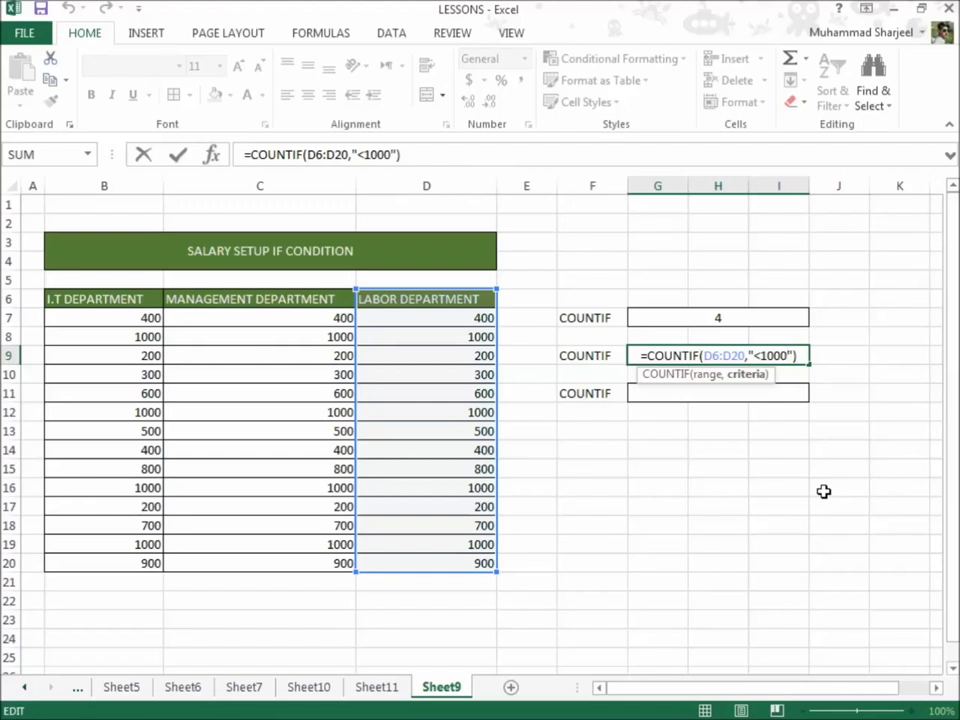
key(BackSpace)
key(BackSpace)
key(BackSpace)
key(BackSpace)
text(600)
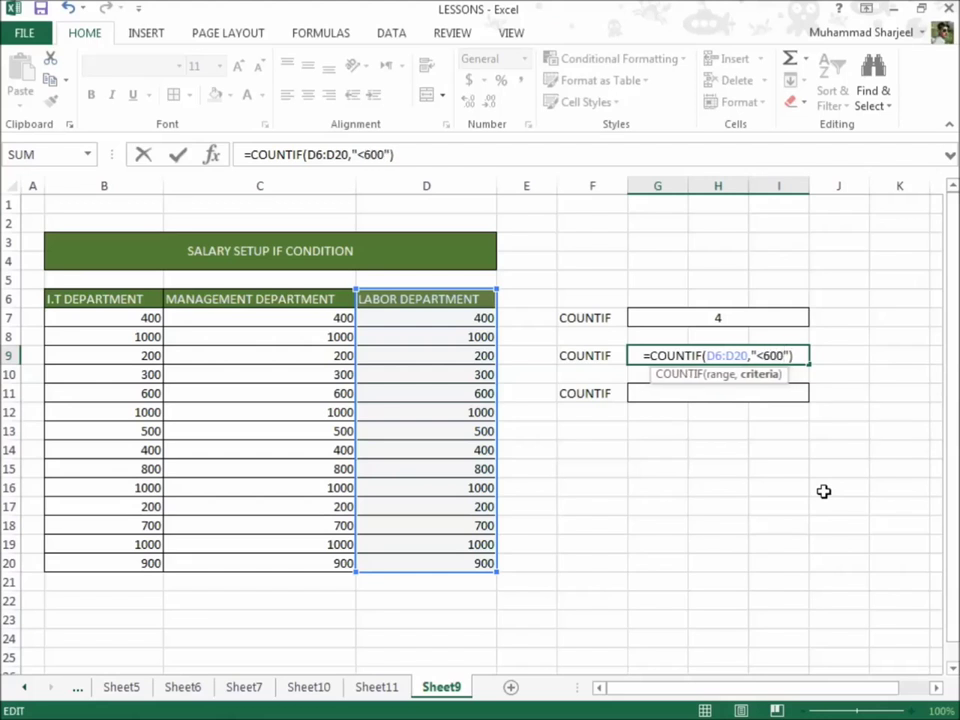
key(Return)
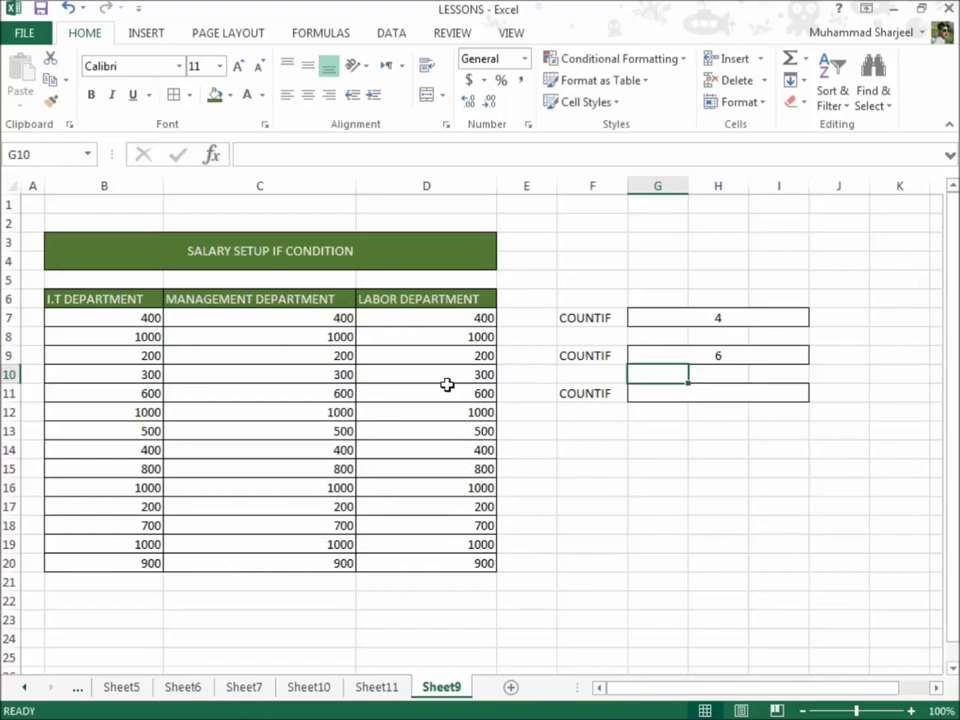
Step: Enter =COUNTIF(D6:D20,">600") in merged cell G11 to count Labor Department salaries above 600
click(749, 393)
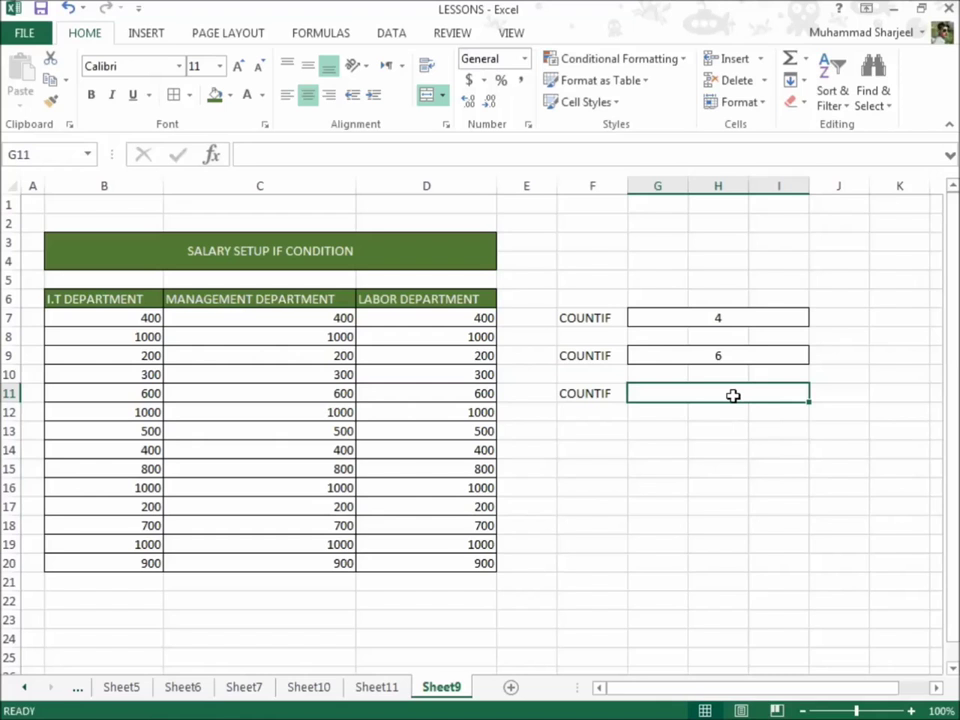
text(=)
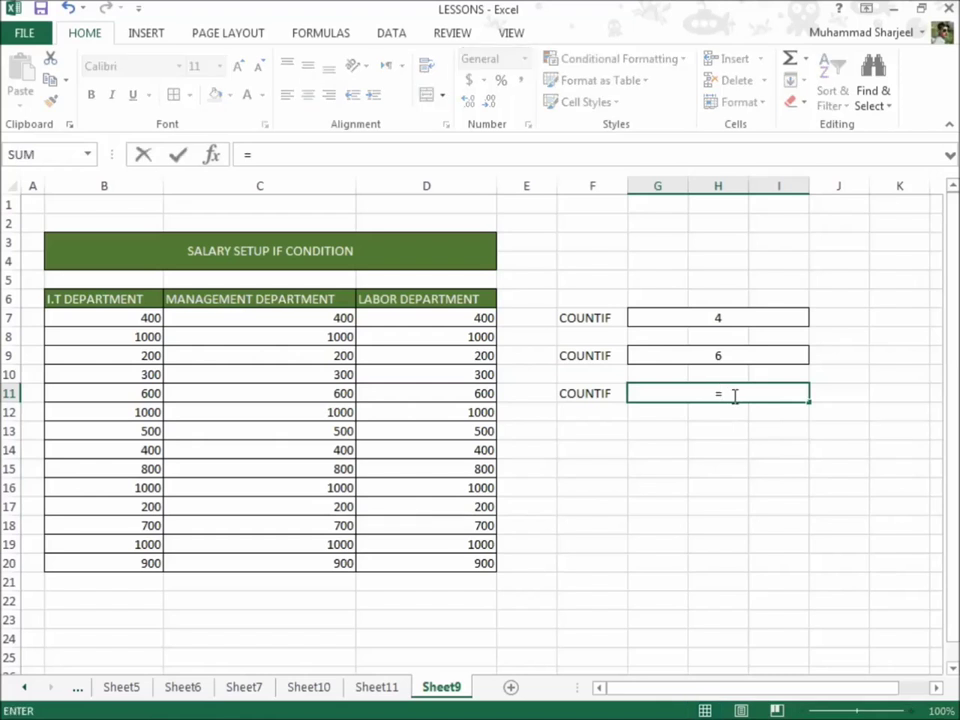
text(COUNT)
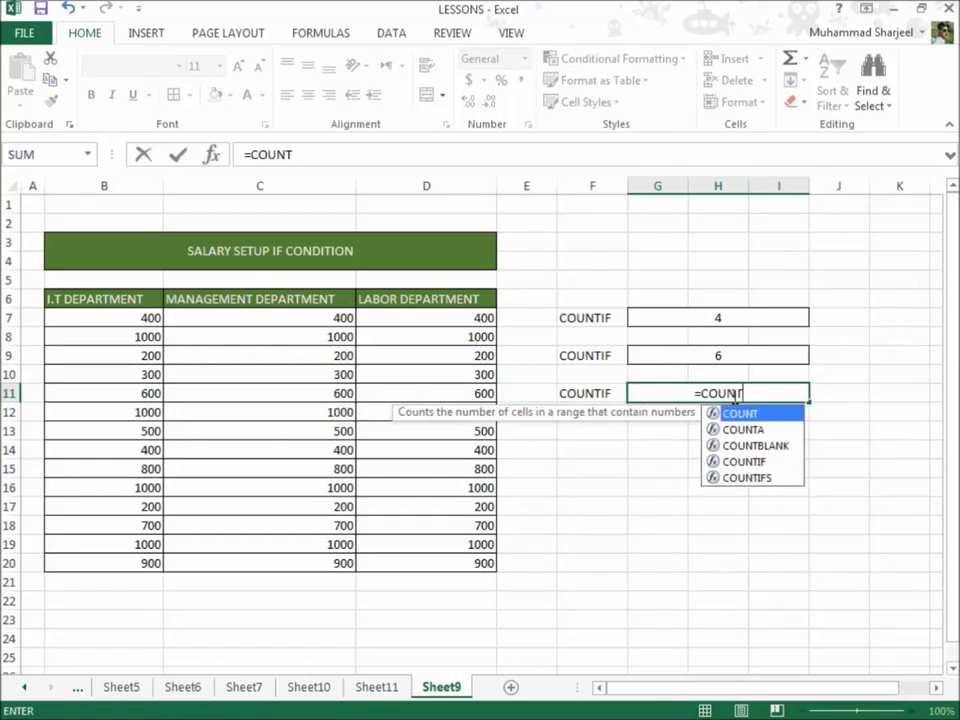
text(IF)
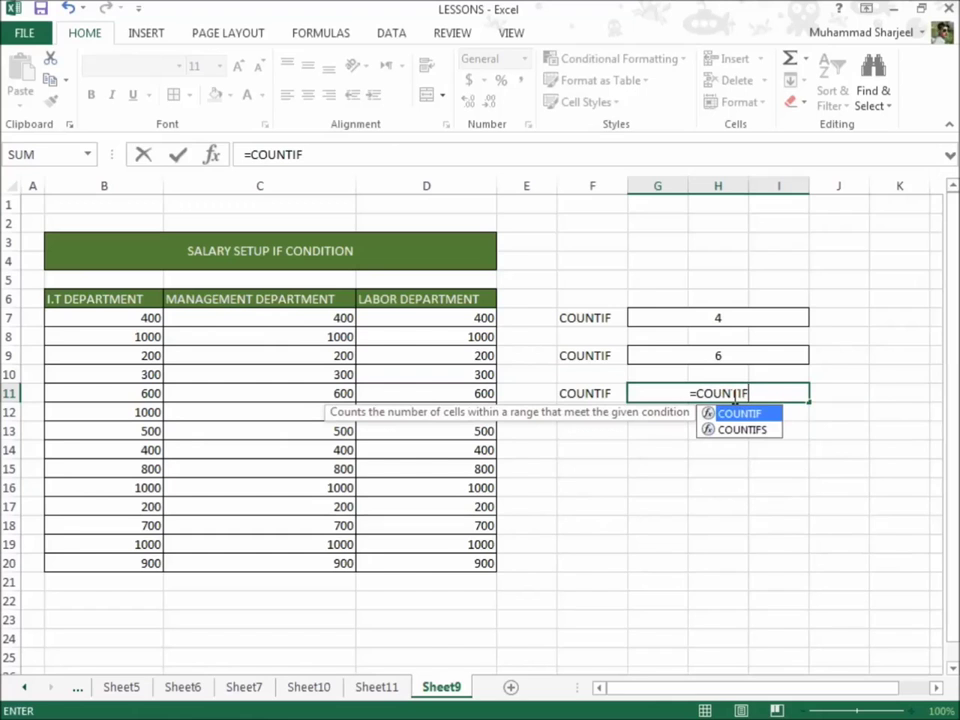
text(()
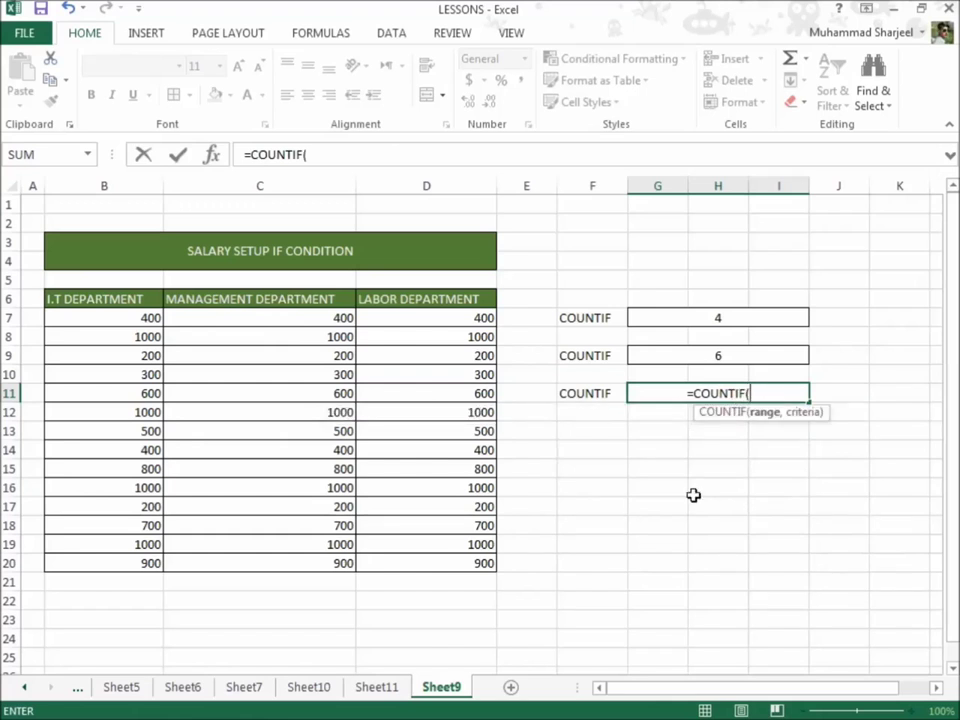
drag(428, 300, 456, 559)
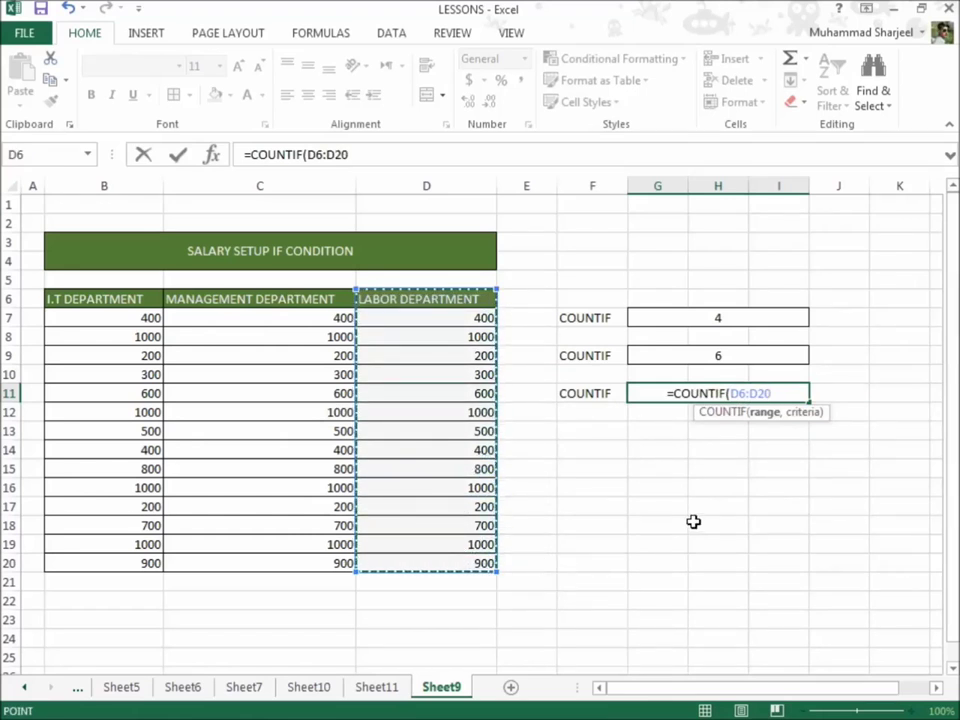
text(,")
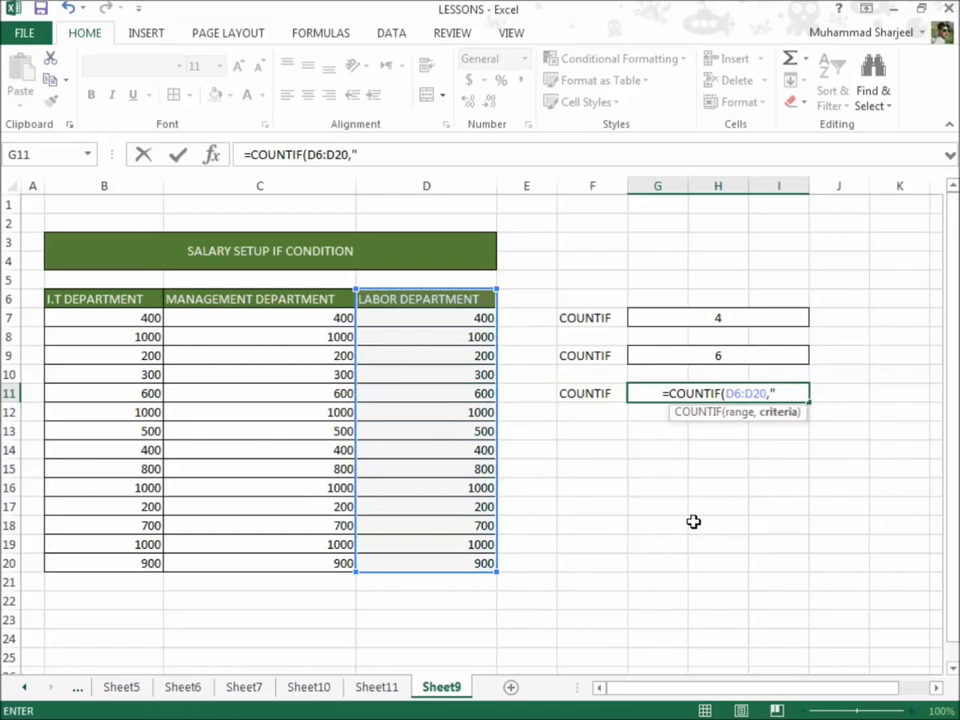
text(>)
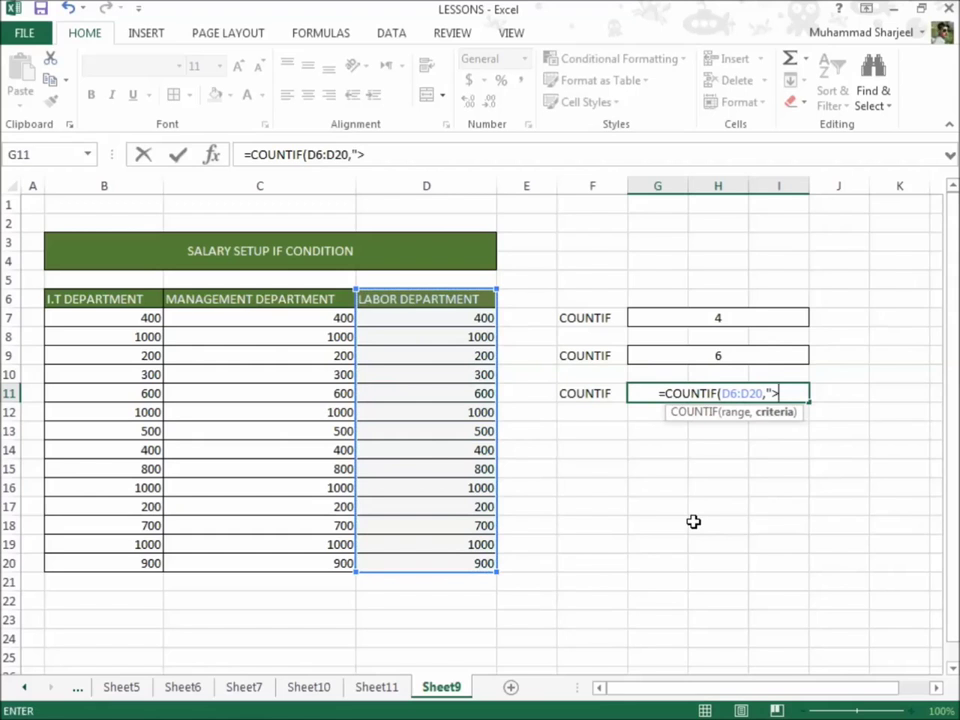
text(600)
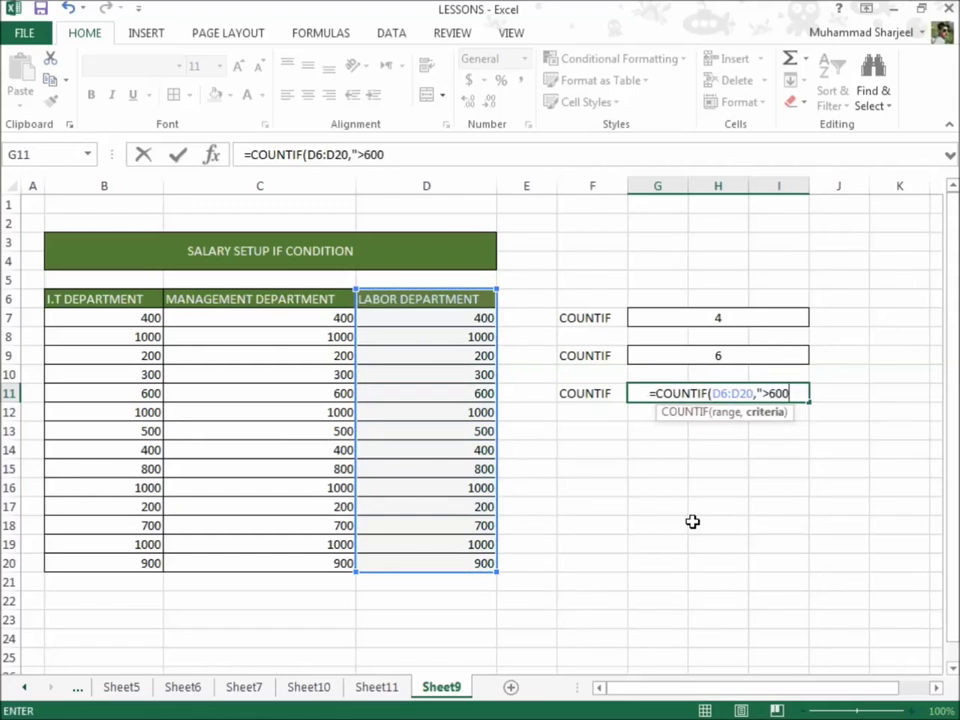
text(")
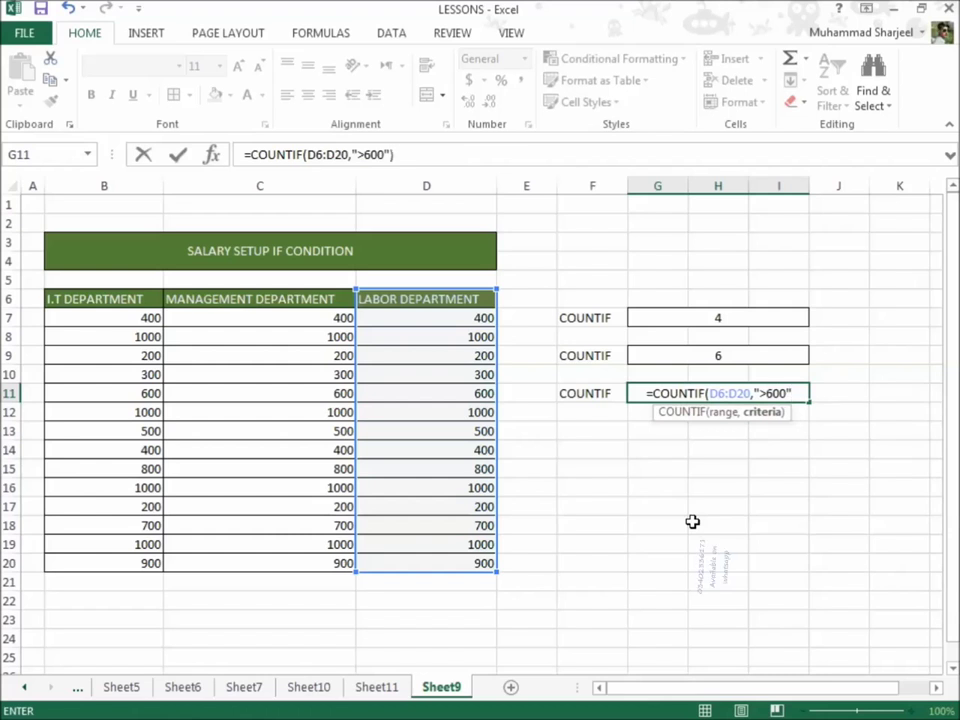
key(Return)
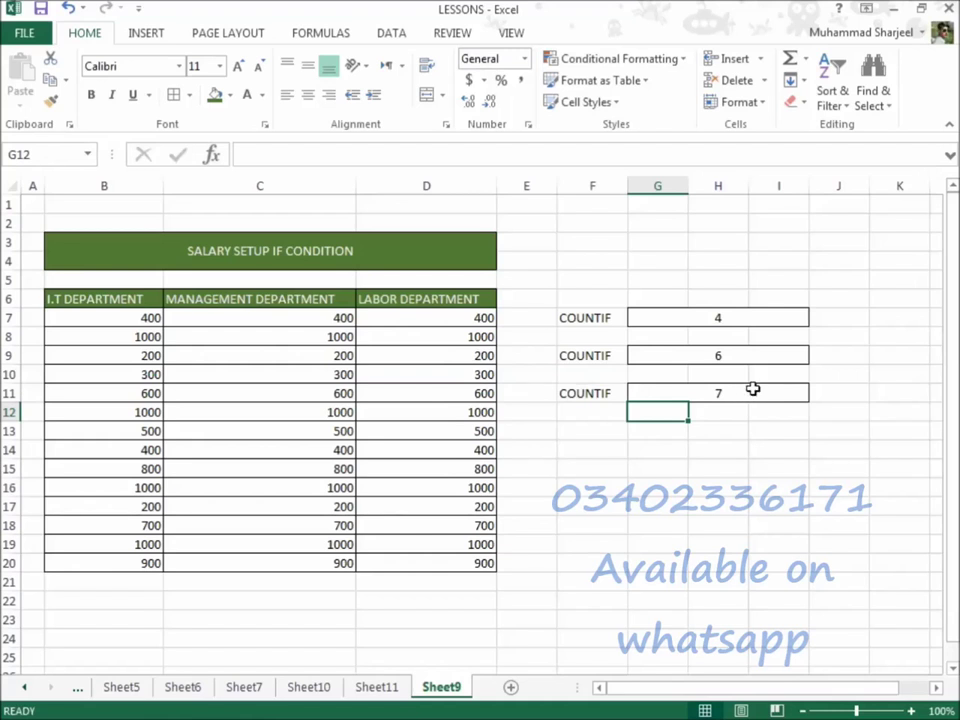
Step: Enter the label SUMIF in cell F15, below the COUNTIF labels
click(592, 450)
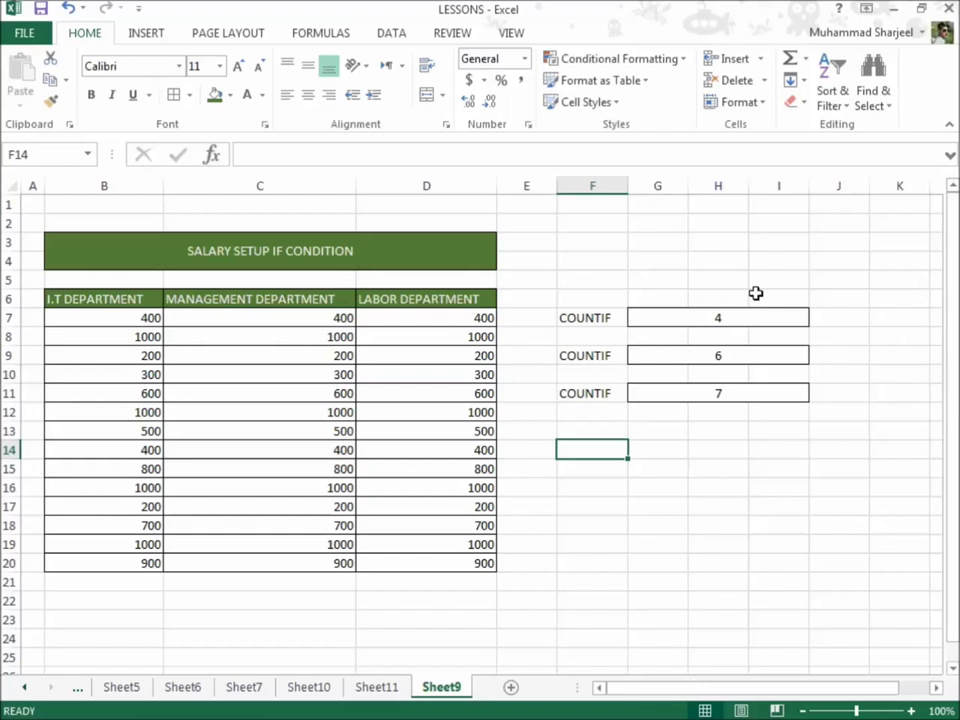
key(Down)
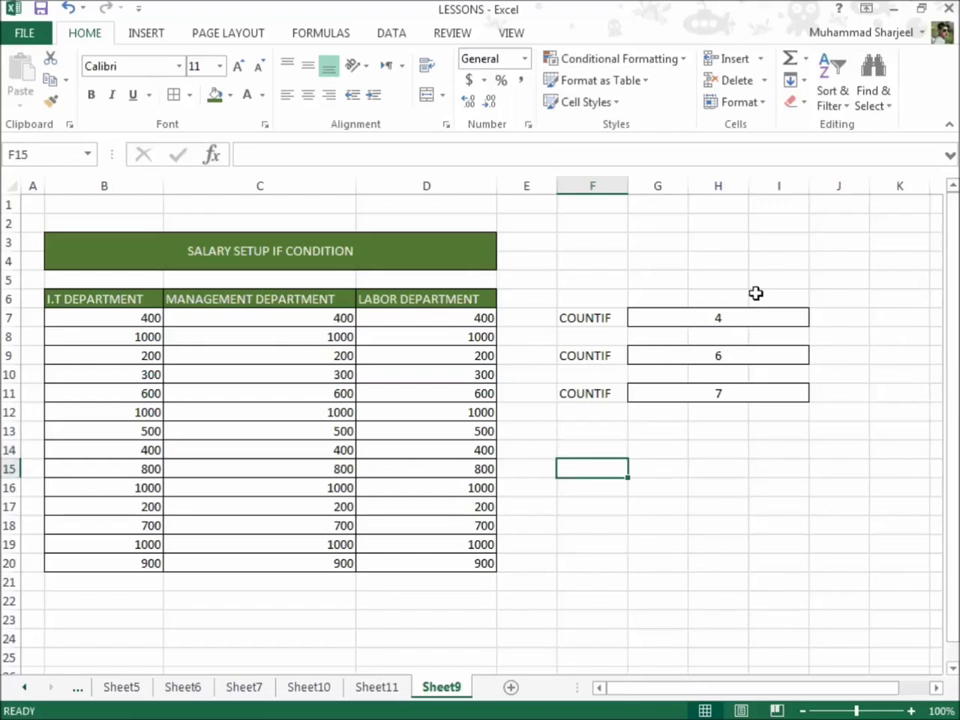
text(SU)
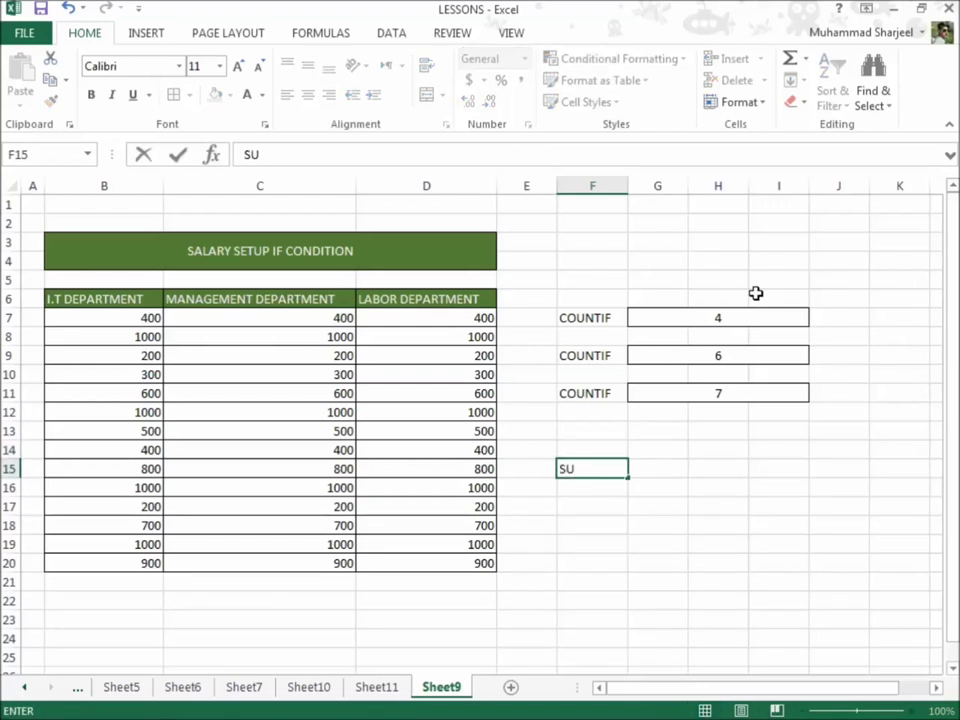
text(MIF)
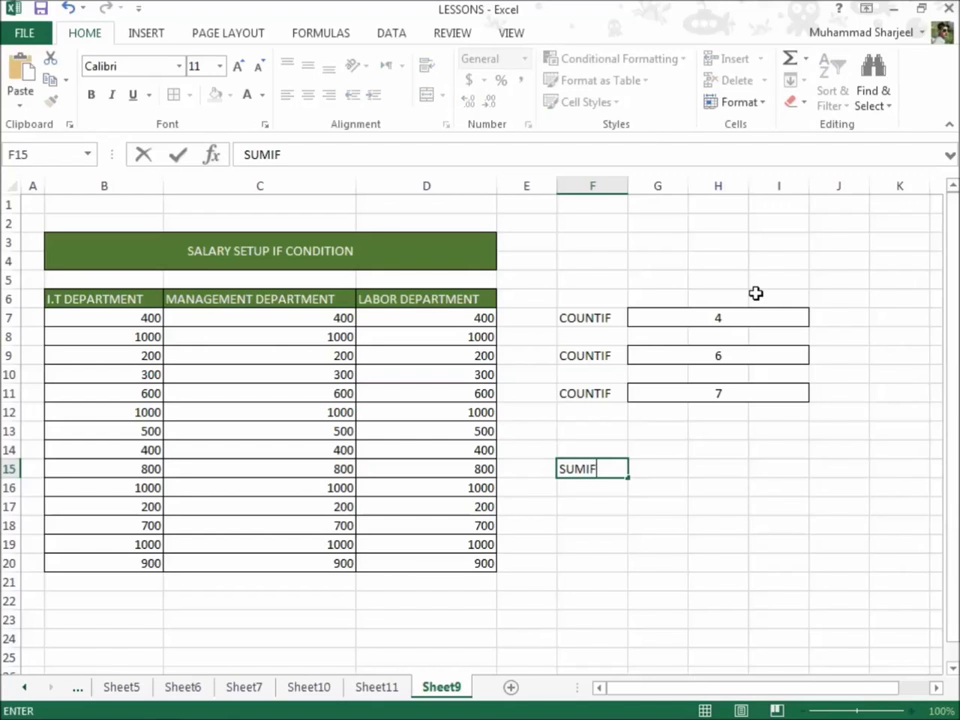
key(Return)
Step: Copy the SUMIF label from F15 to cells F17 and F19
key(Up)
key(ctrl+c)
key(Down)
key(Down)
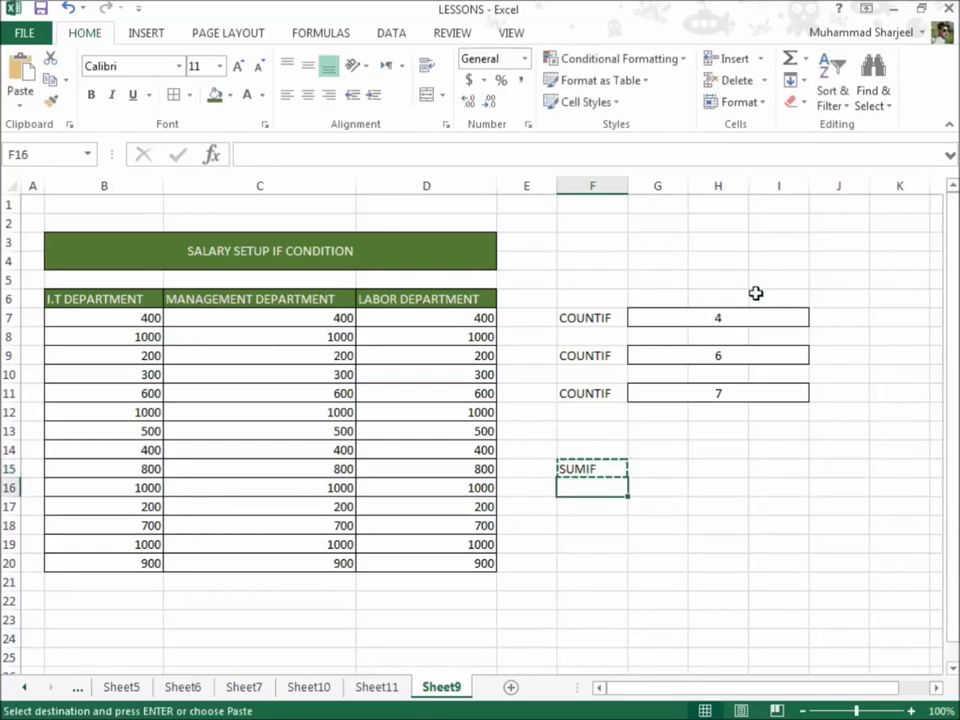
key(ctrl+c)
key(Up)
key(Up)
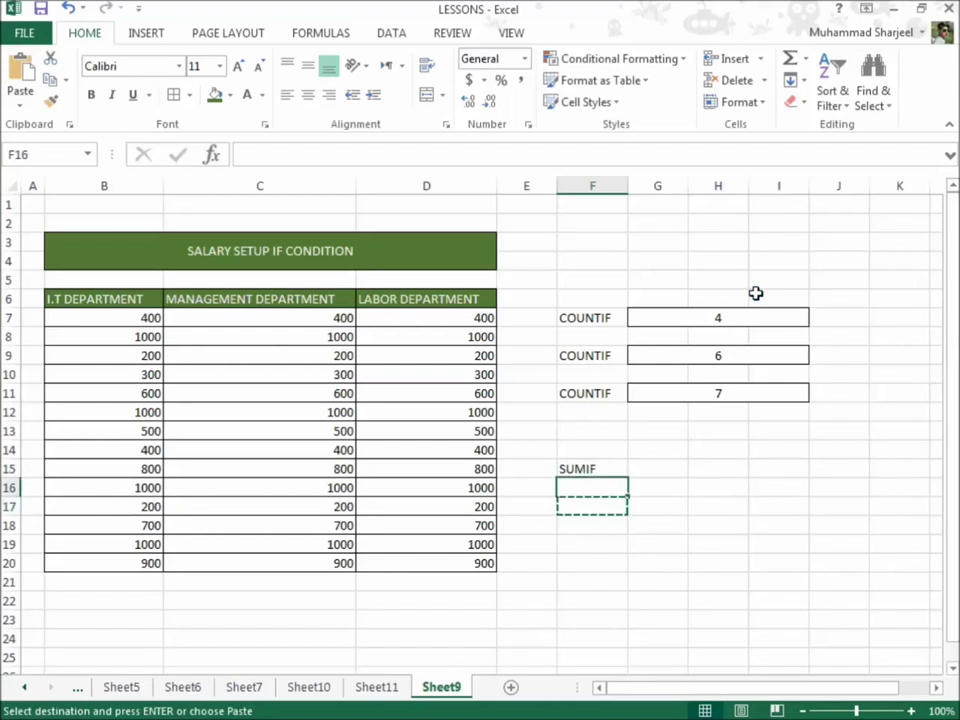
key(ctrl+c)
key(Down)
key(Down)
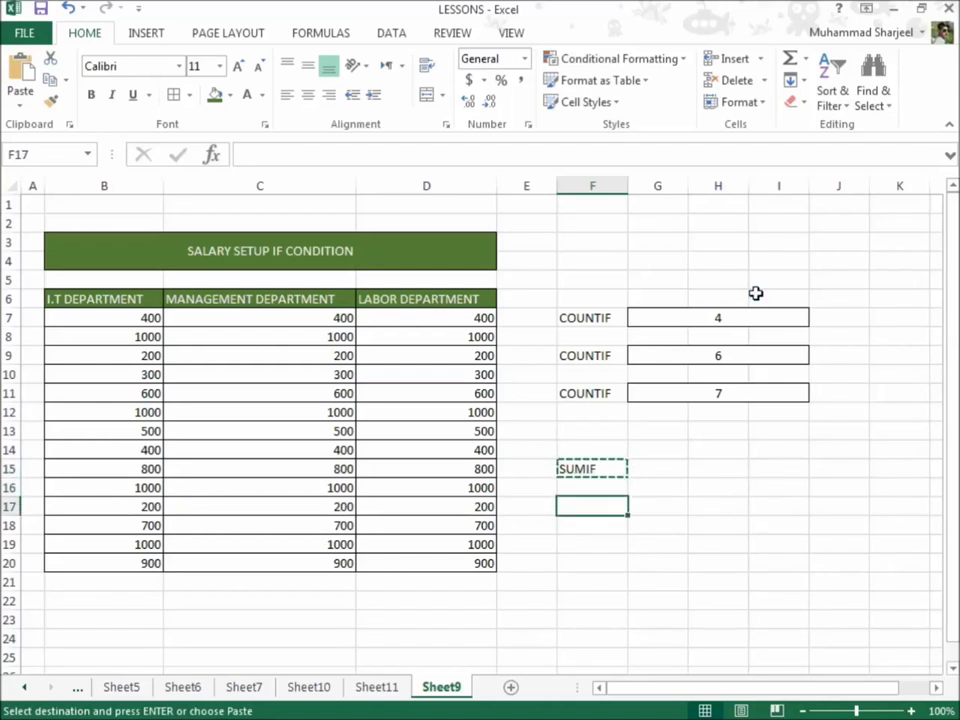
key(ctrl+v)
key(Down)
key(Down)
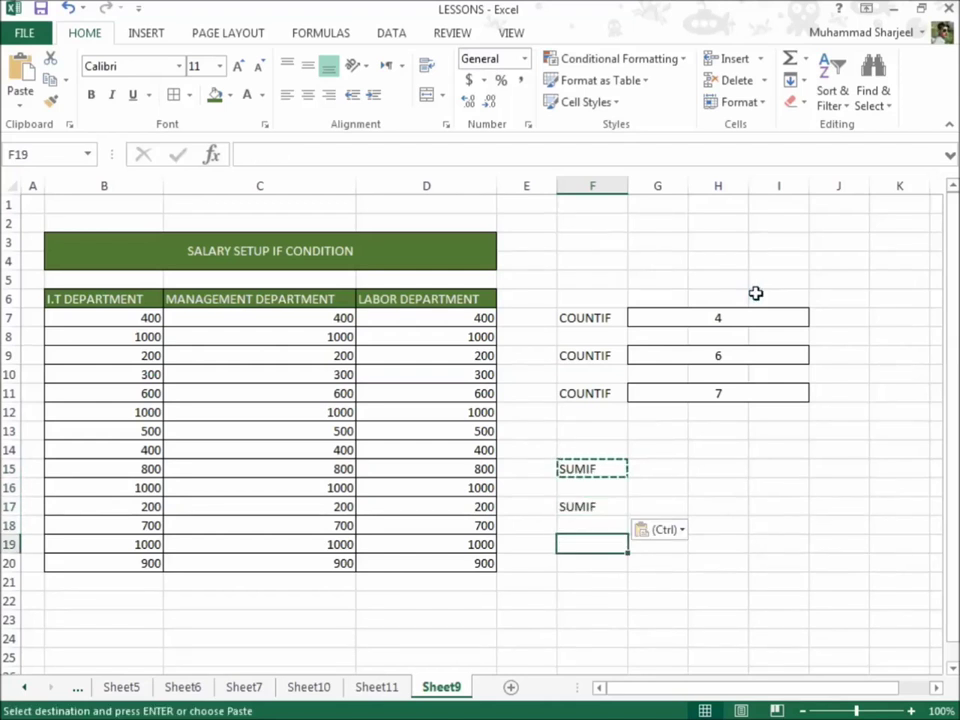
key(ctrl+v)
Step: Merge and center cells G15:I15 beside the first SUMIF label and give them an outside border
key(Right)
key(Right)
key(Up)
key(Up)
key(Up)
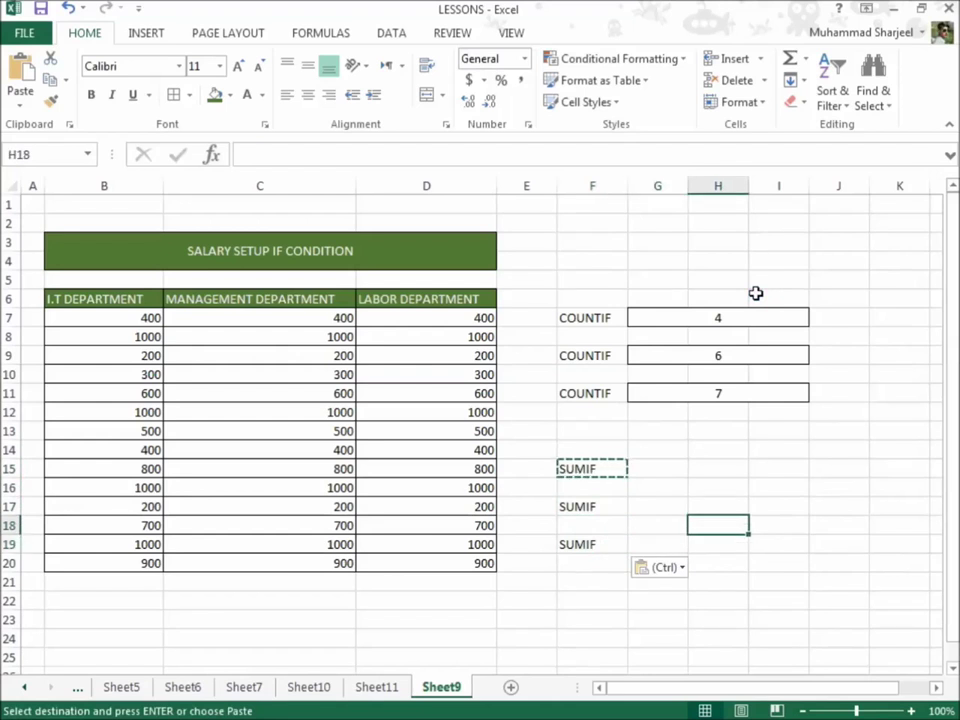
key(Left)
key(Up)
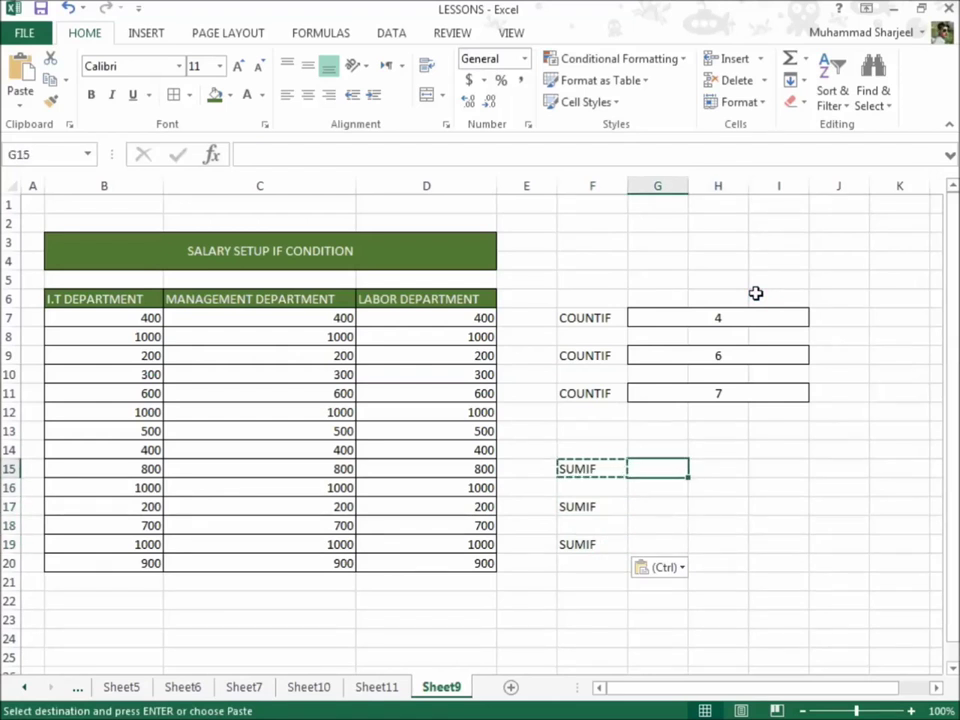
key(shift+Right)
key(shift+Right)
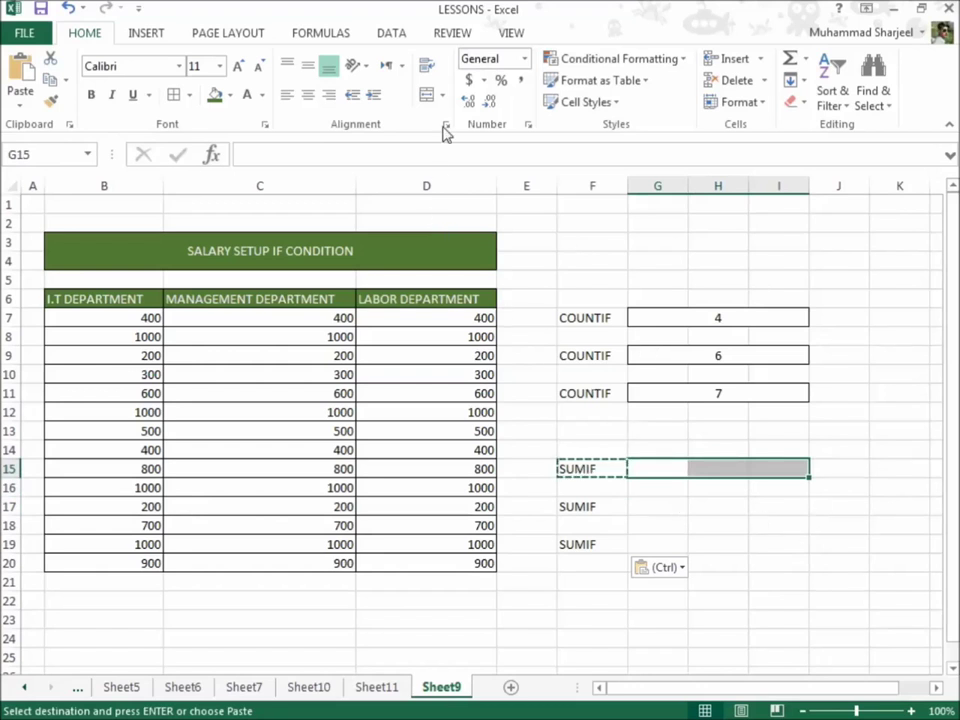
click(427, 95)
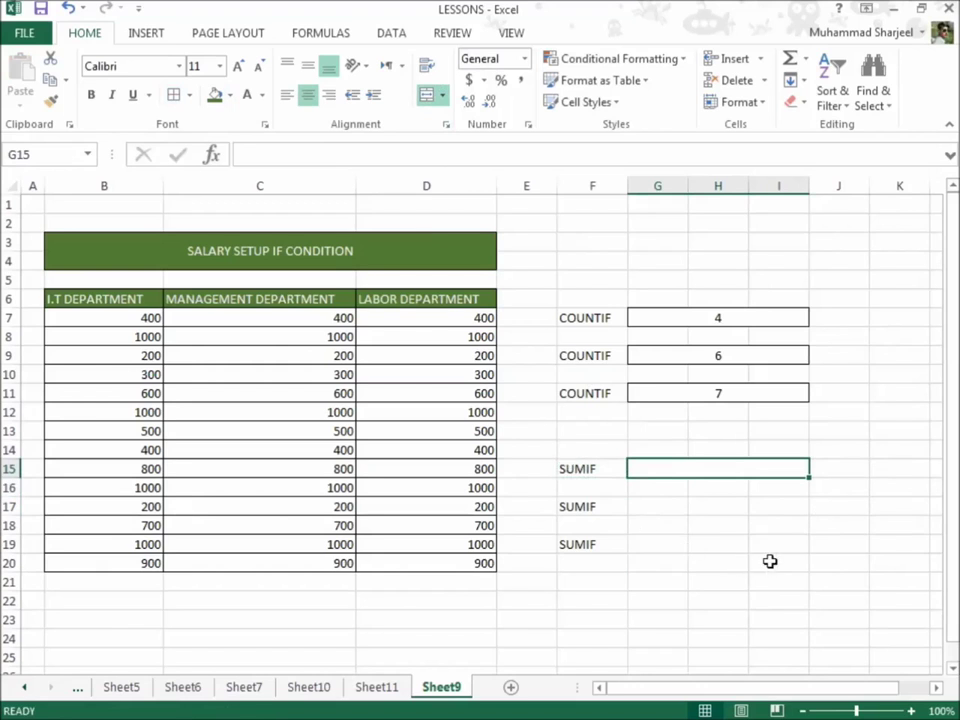
Step: Copy the merged, bordered cell G15:I15 to G17 and G19 beside the other two SUMIF labels
key(ctrl+c)
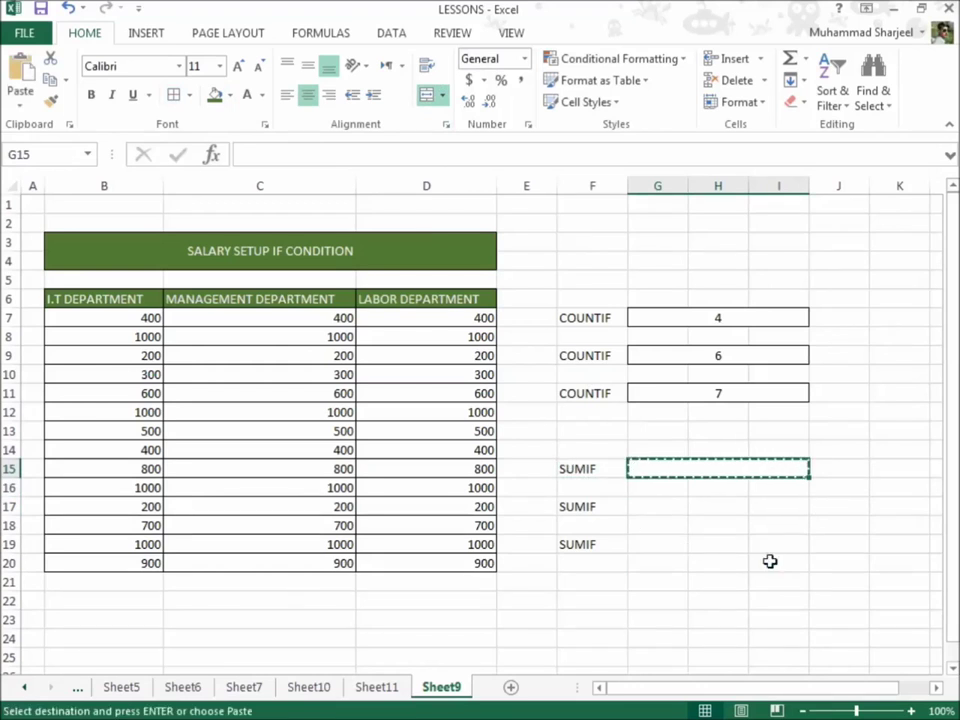
click(656, 508)
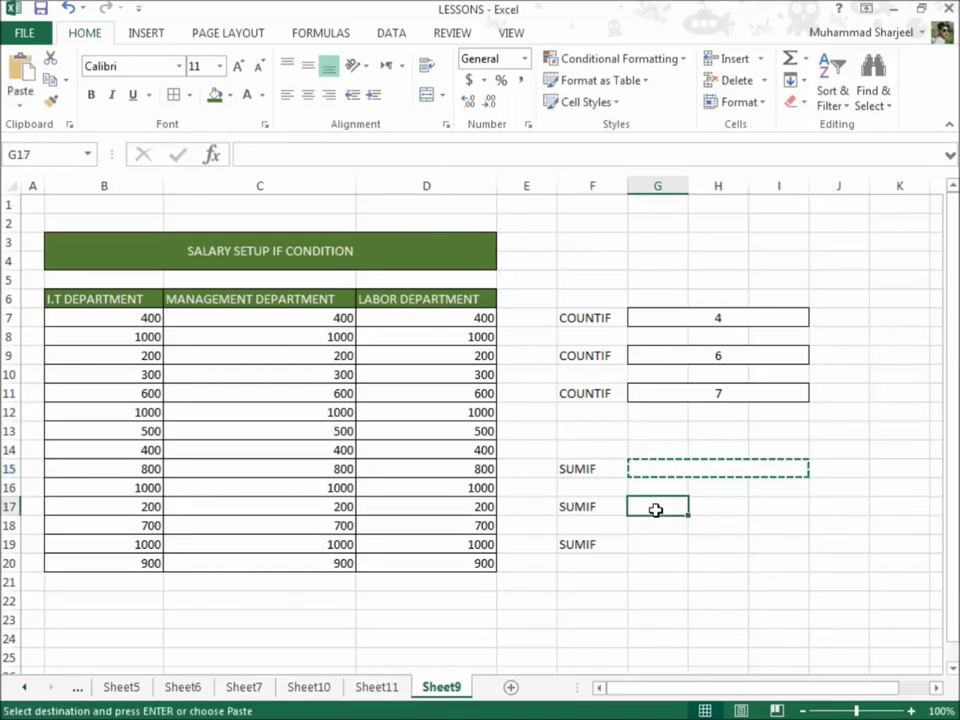
key(ctrl+v)
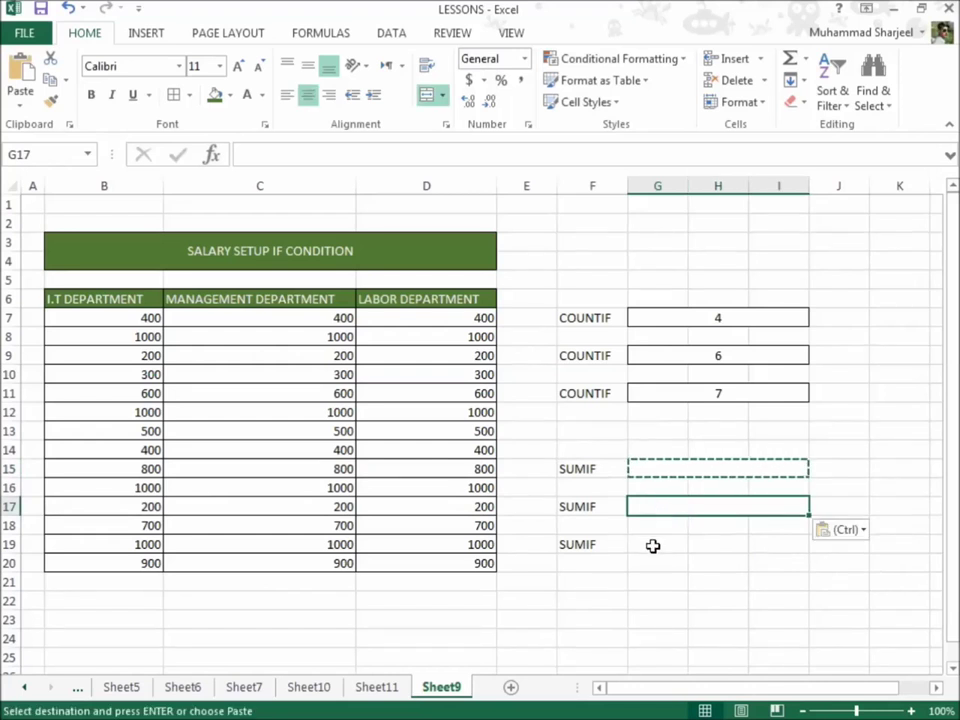
click(653, 545)
key(ctrl+v)
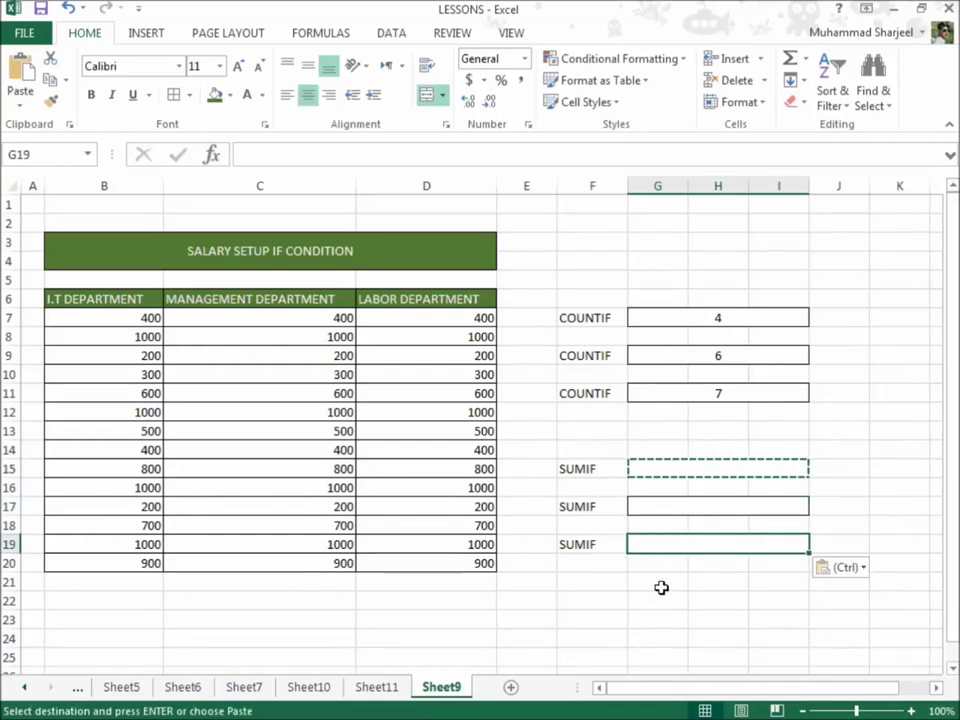
Step: Enter =SUMIF(D6:D20,"1000") in merged cell G15 to add up Labor Department salaries equal to 1000
click(688, 466)
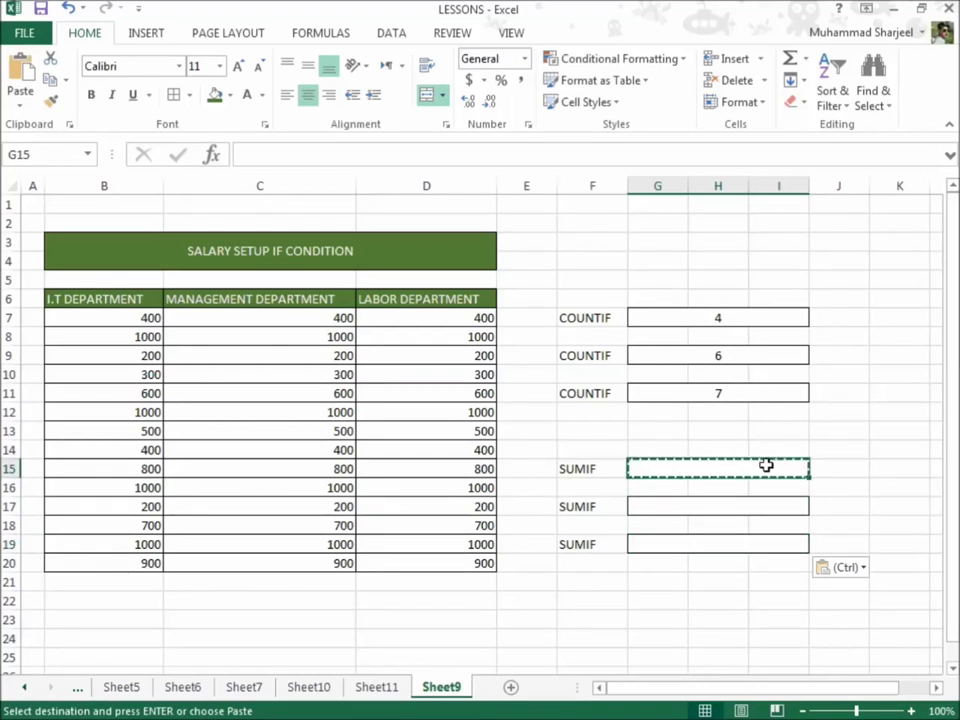
key(Escape)
text(=)
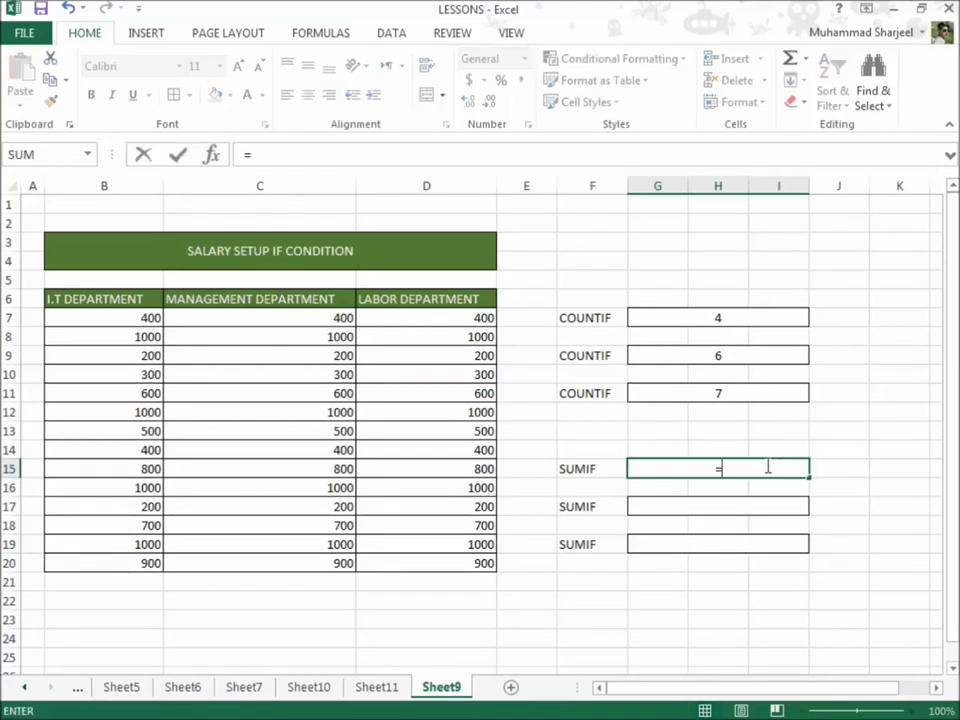
text(SUMIF)
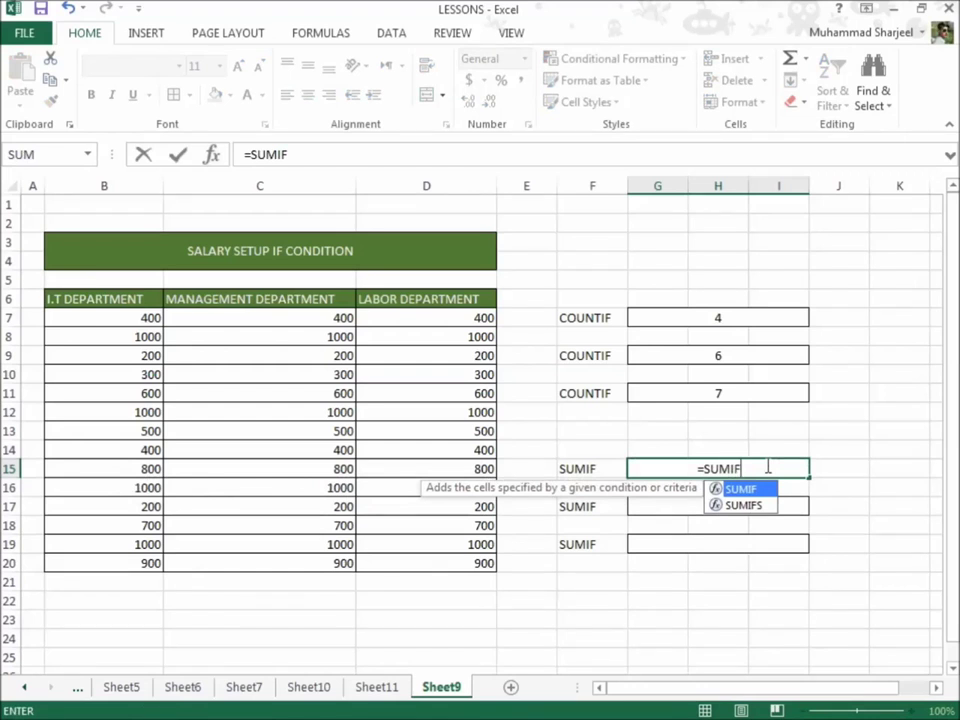
text(()
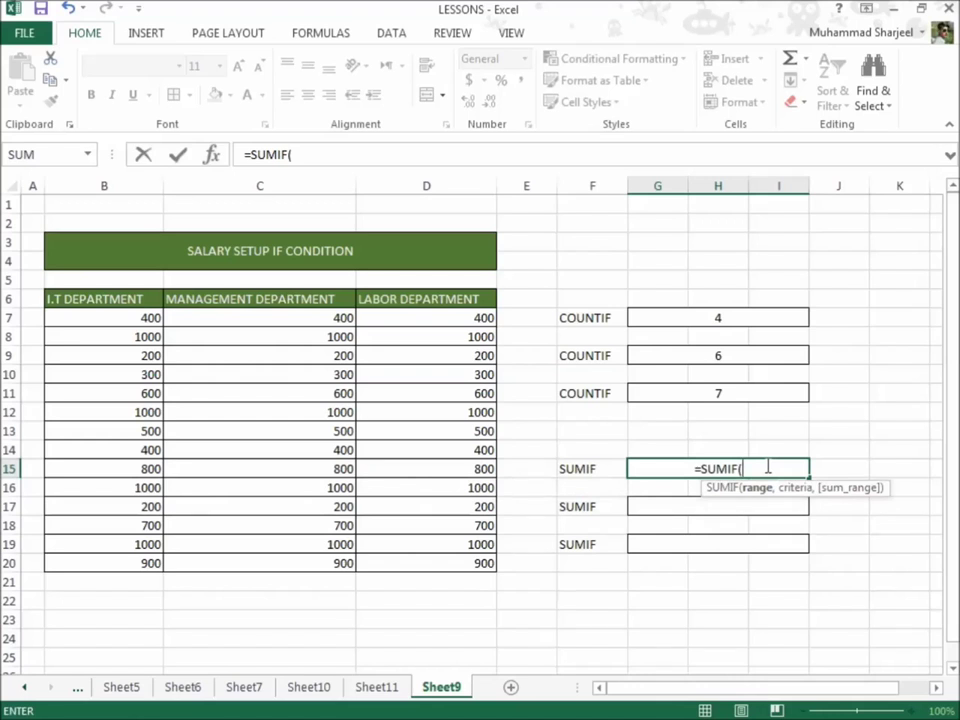
drag(416, 302, 427, 564)
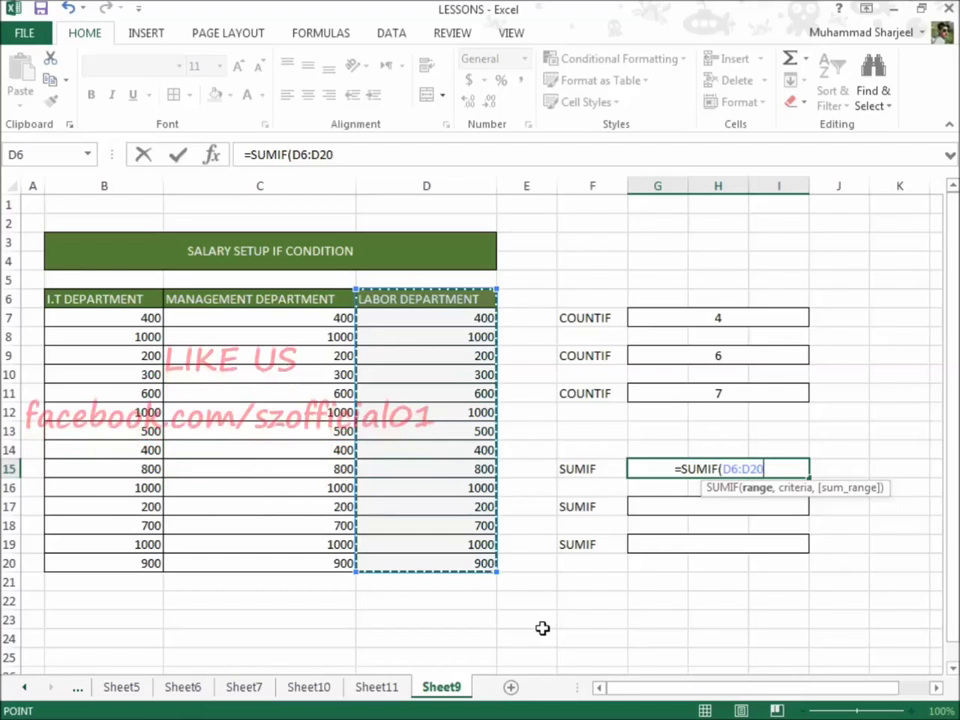
text(,")
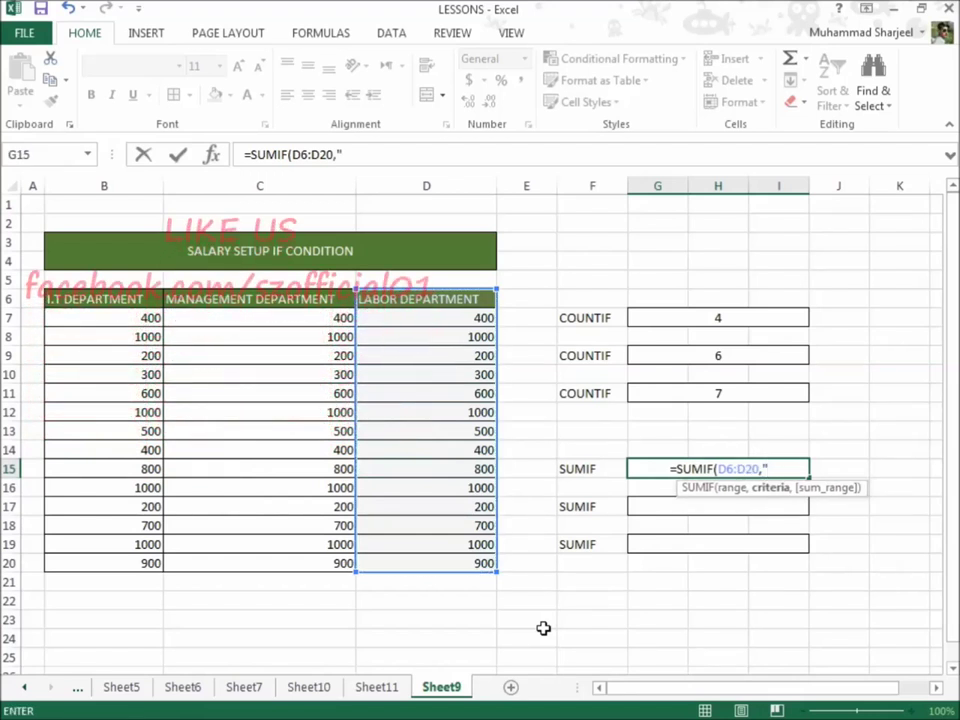
text(1000")
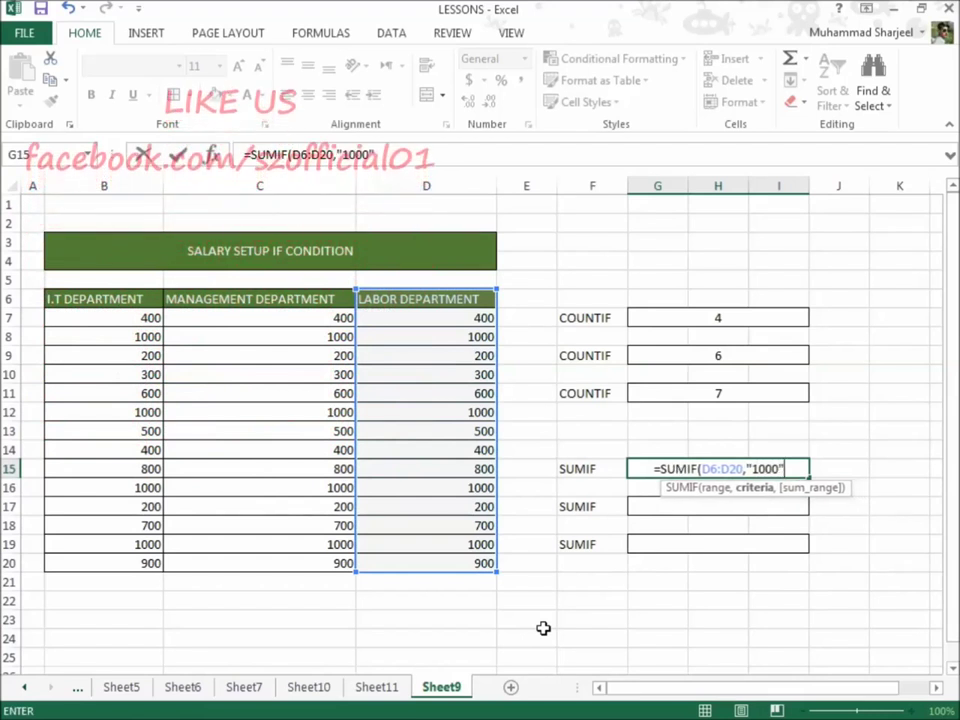
text())
key(Return)
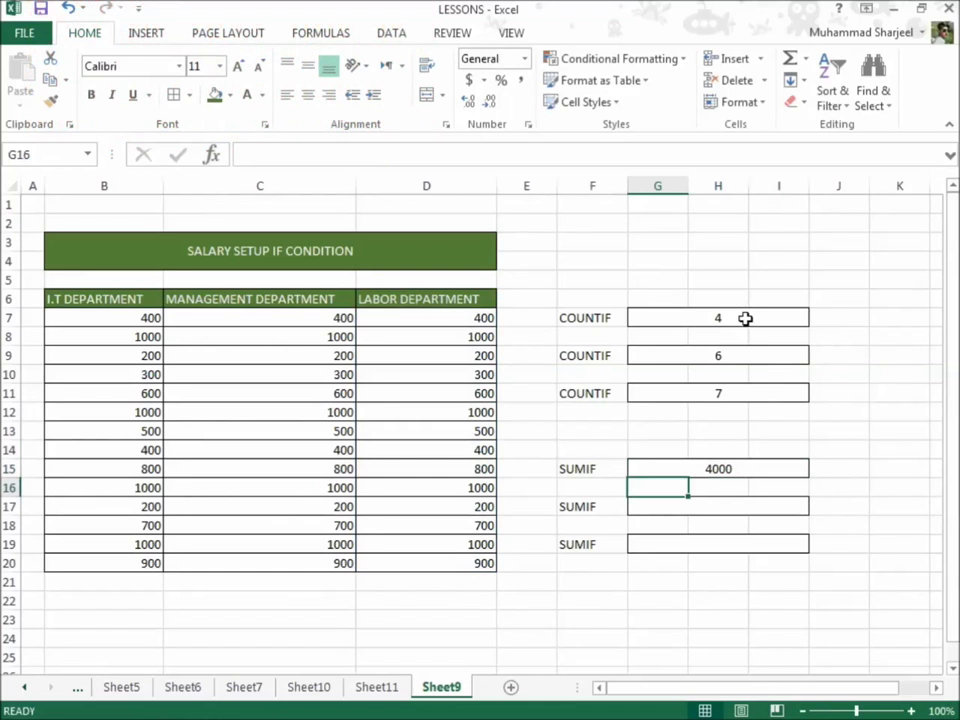
Step: Enter =SUMIF(D6:D20,"<600") in merged cell G17 to add up Labor Department salaries below 600
click(769, 508)
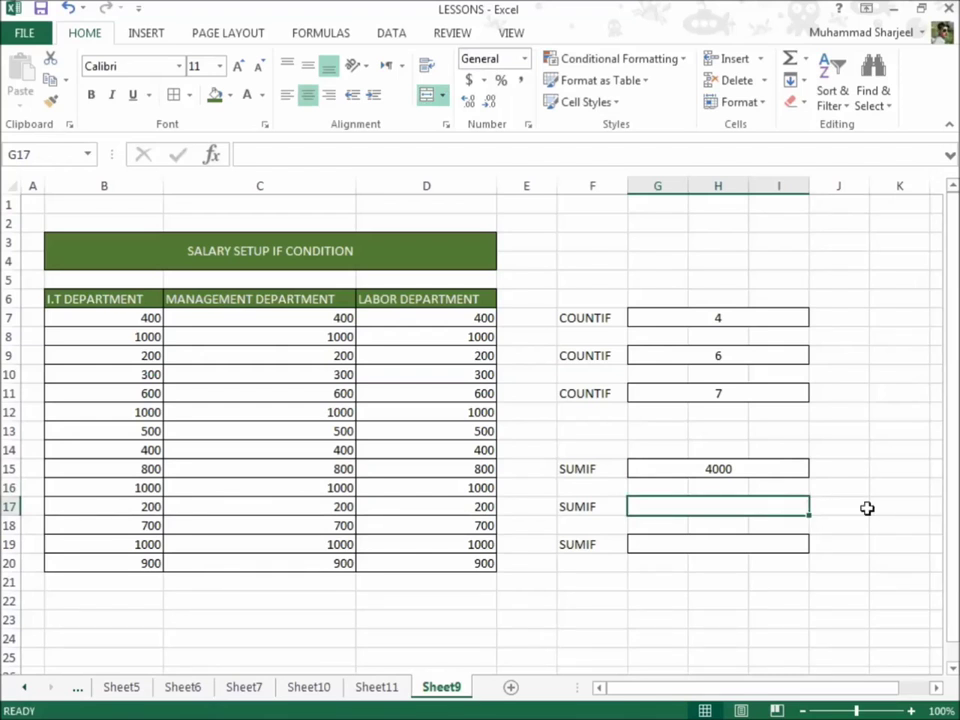
text(=)
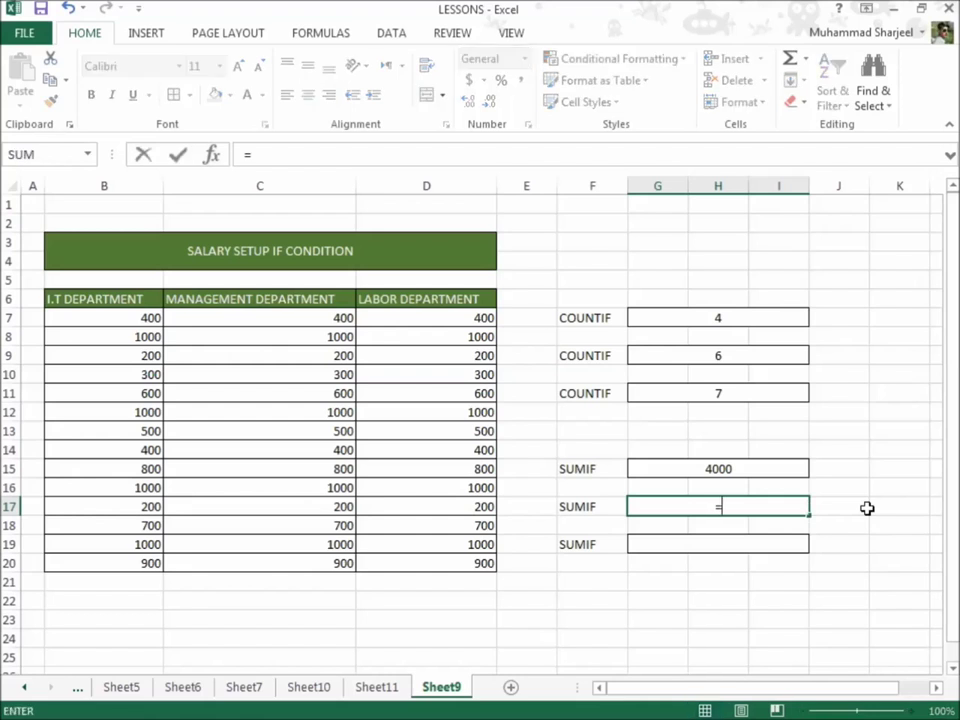
text(SUMIF)
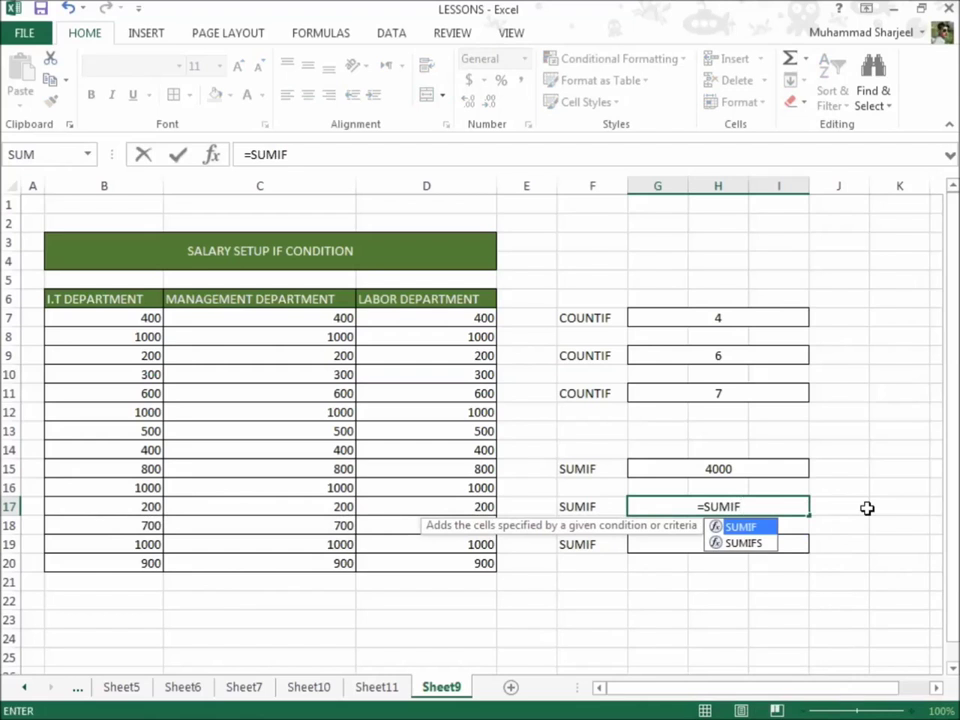
text(()
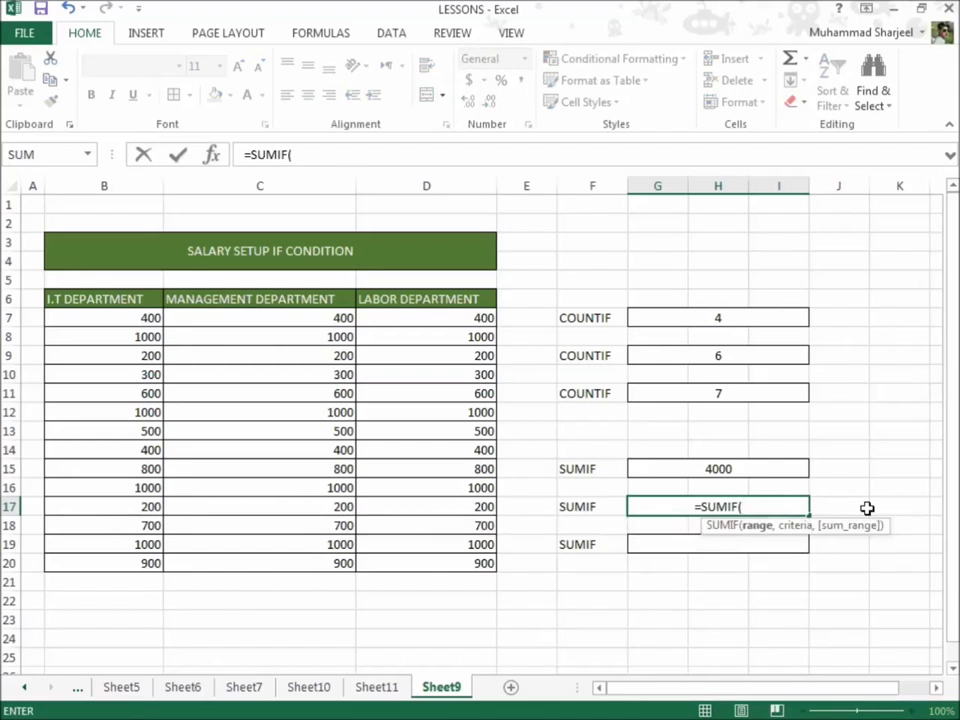
drag(412, 307, 434, 553)
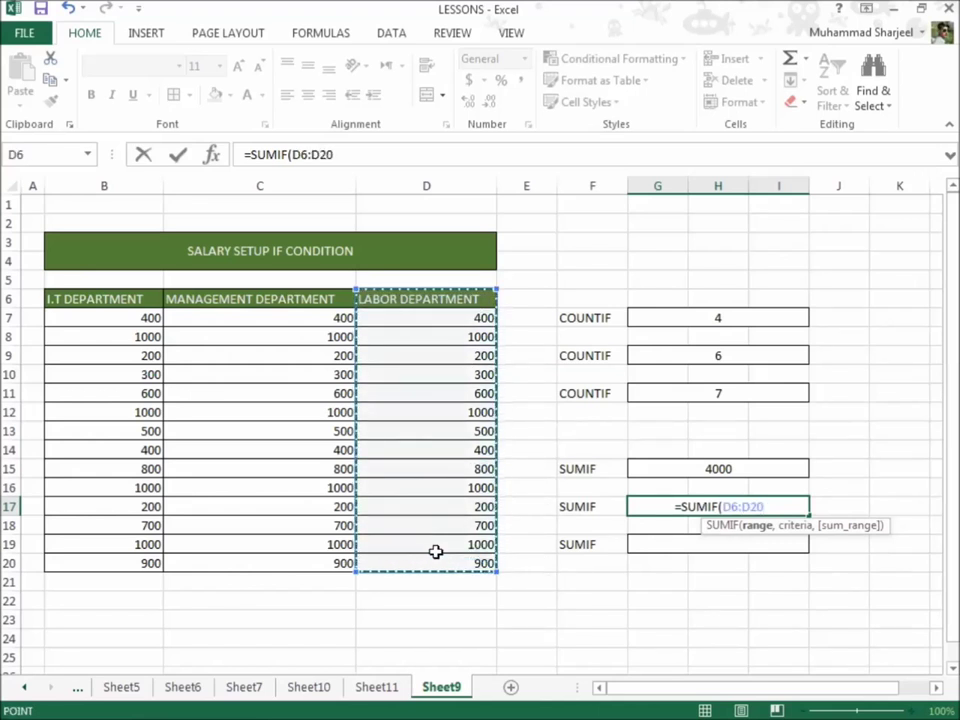
text(,")
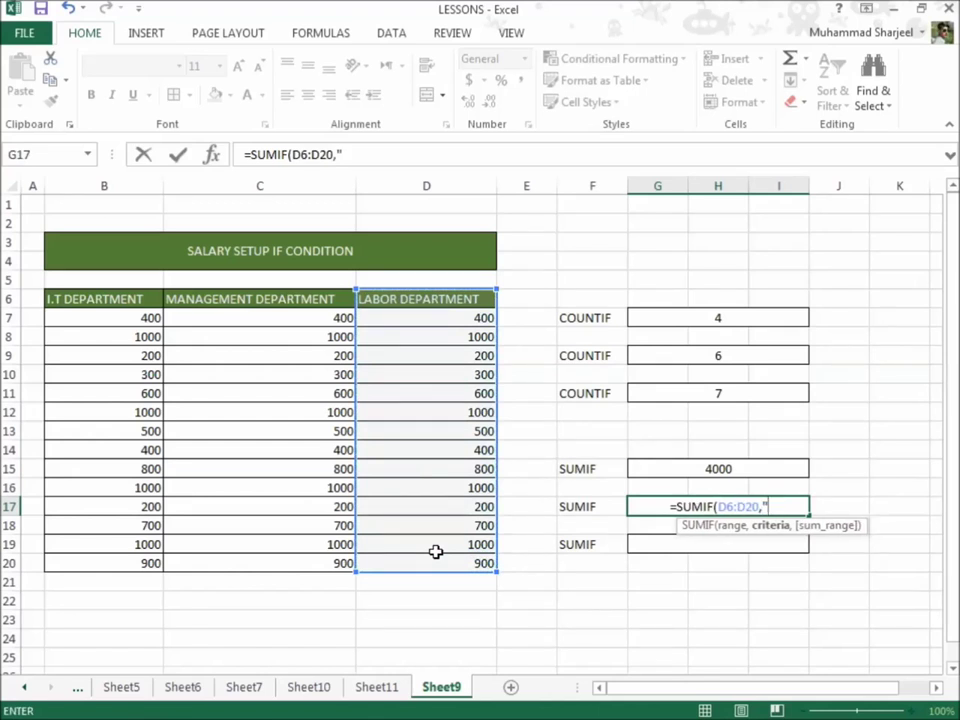
text(<600)
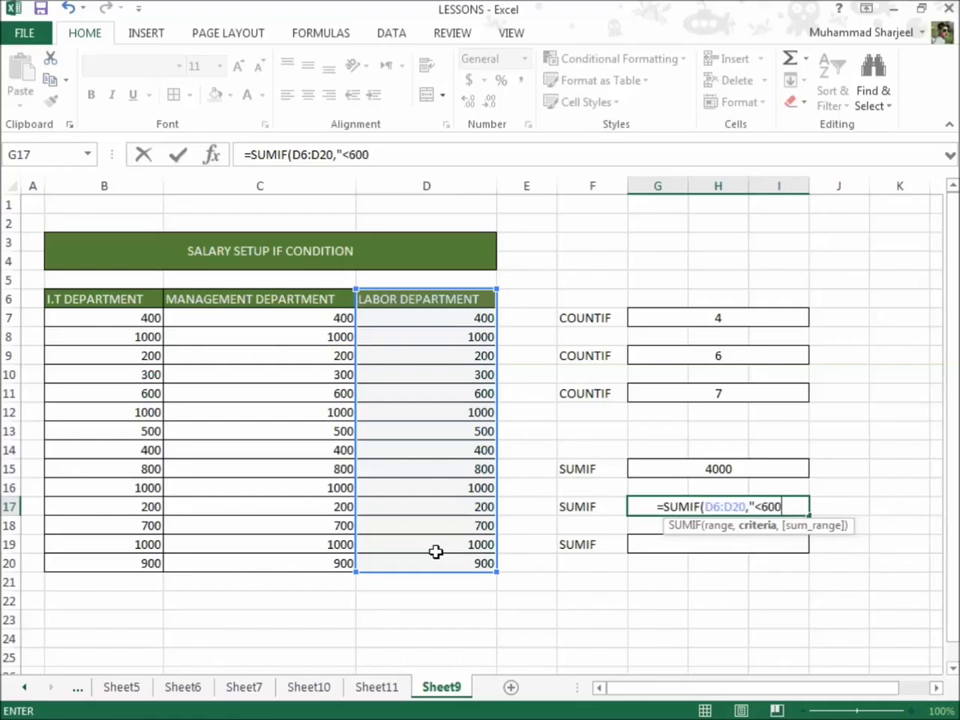
text("))
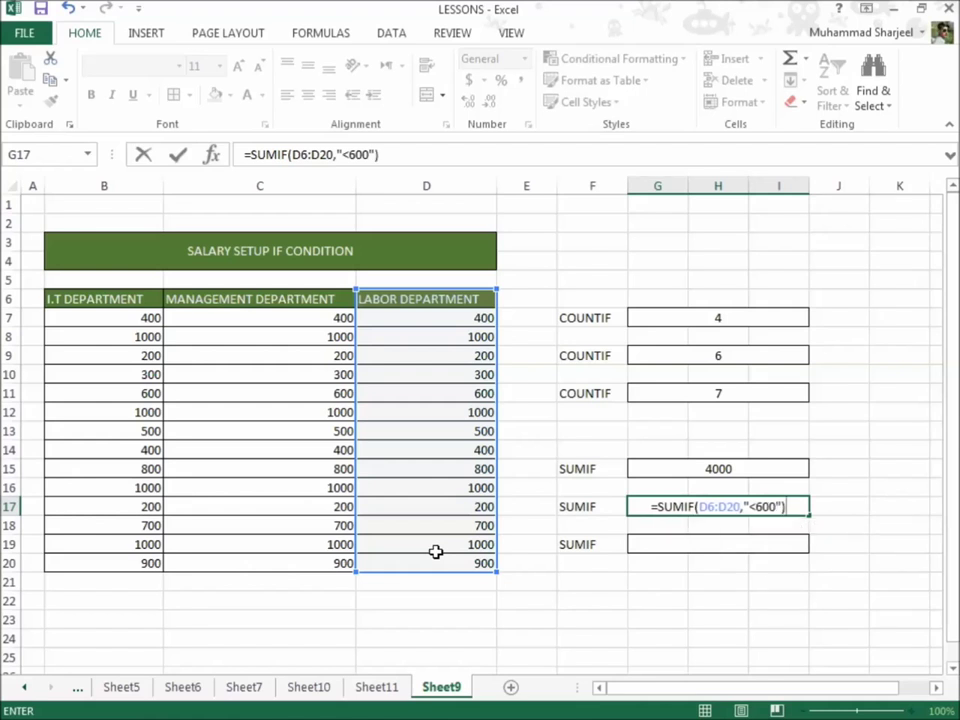
key(Return)
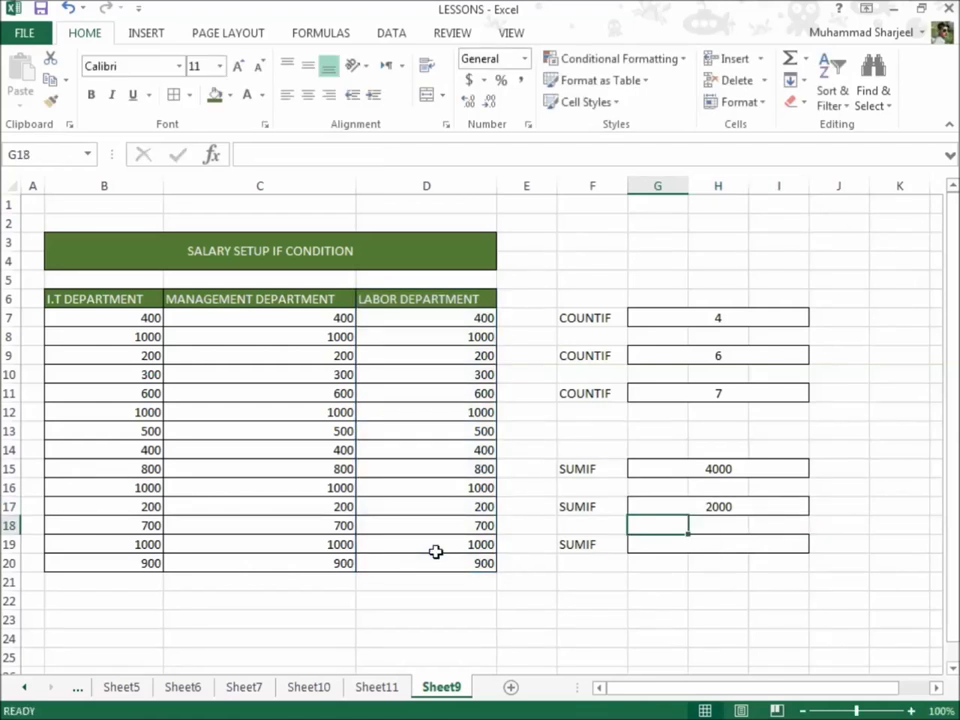
click(745, 355)
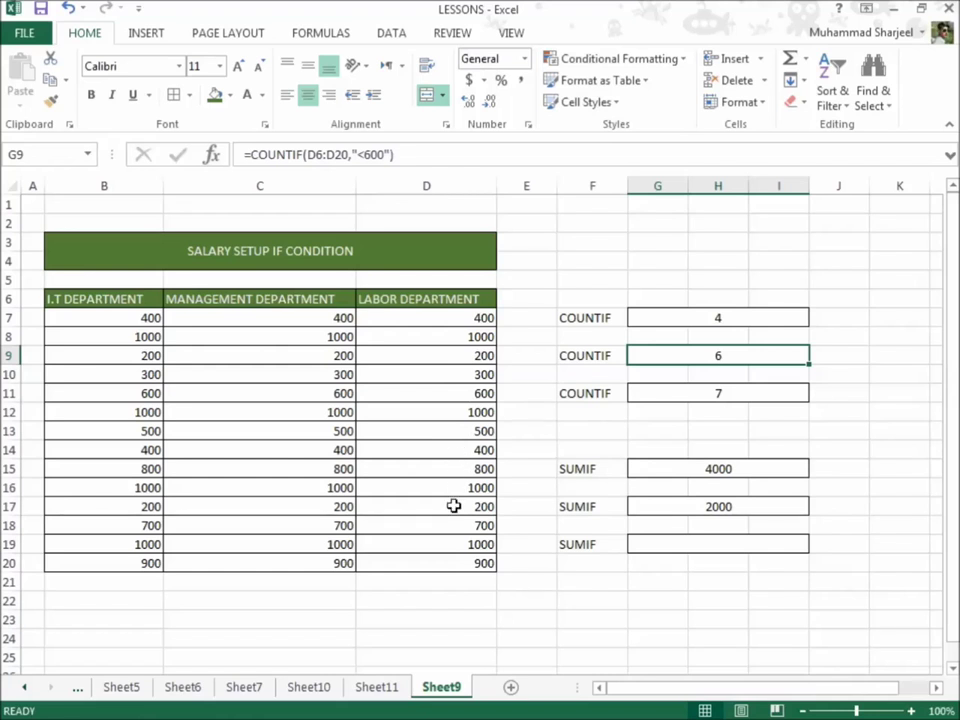
Step: Enter =SUMIF(D6:D20,">600") in merged cell G19 to add up Labor Department salaries above 600
click(756, 542)
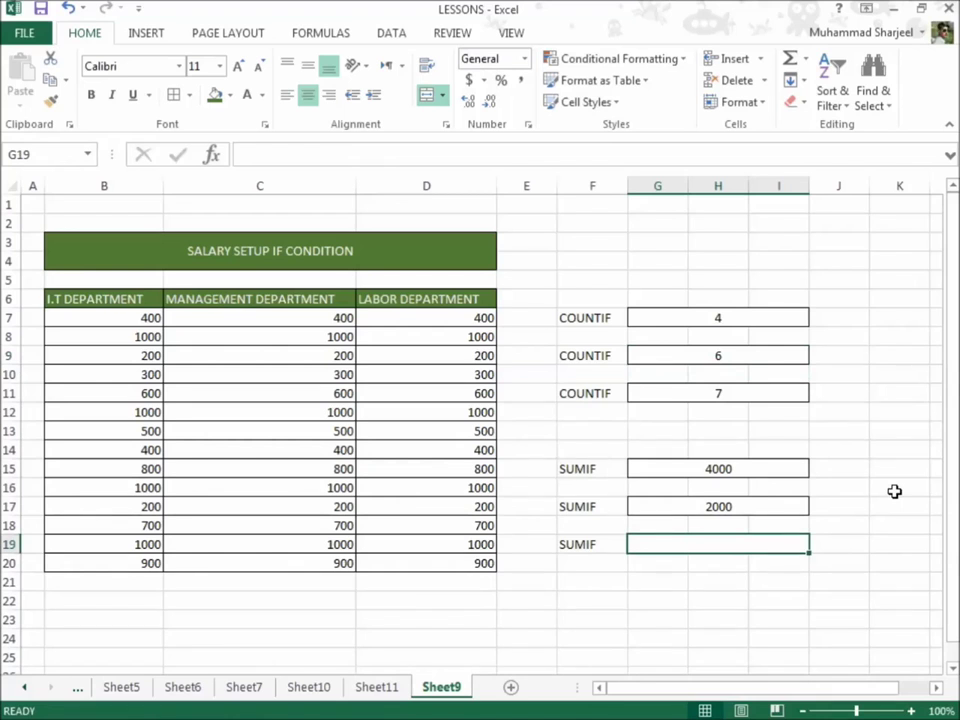
text(=SUM)
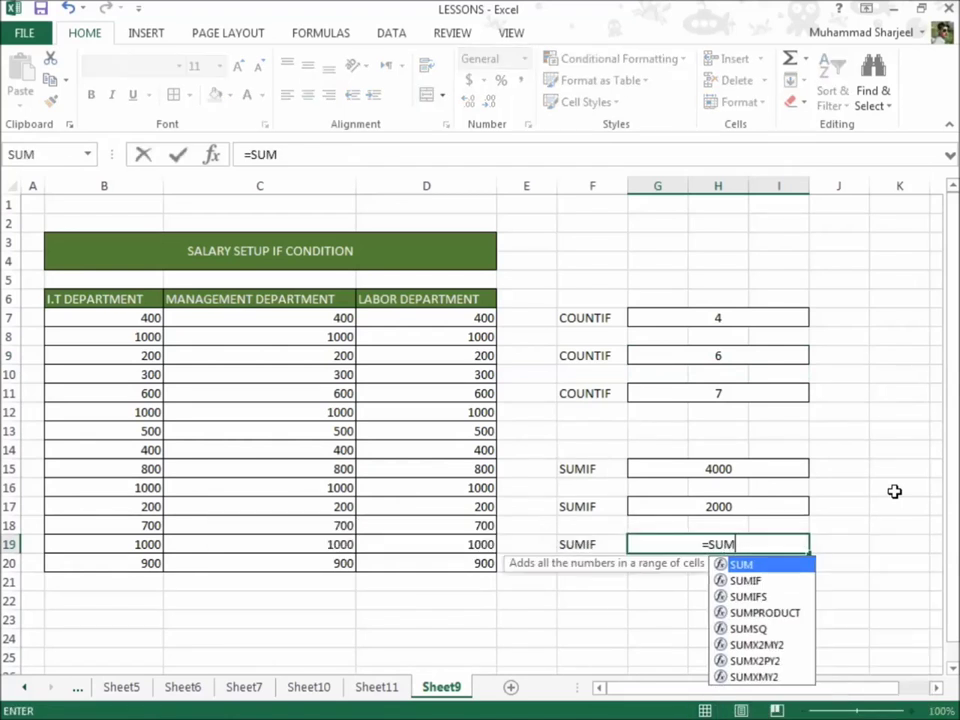
text(IF)
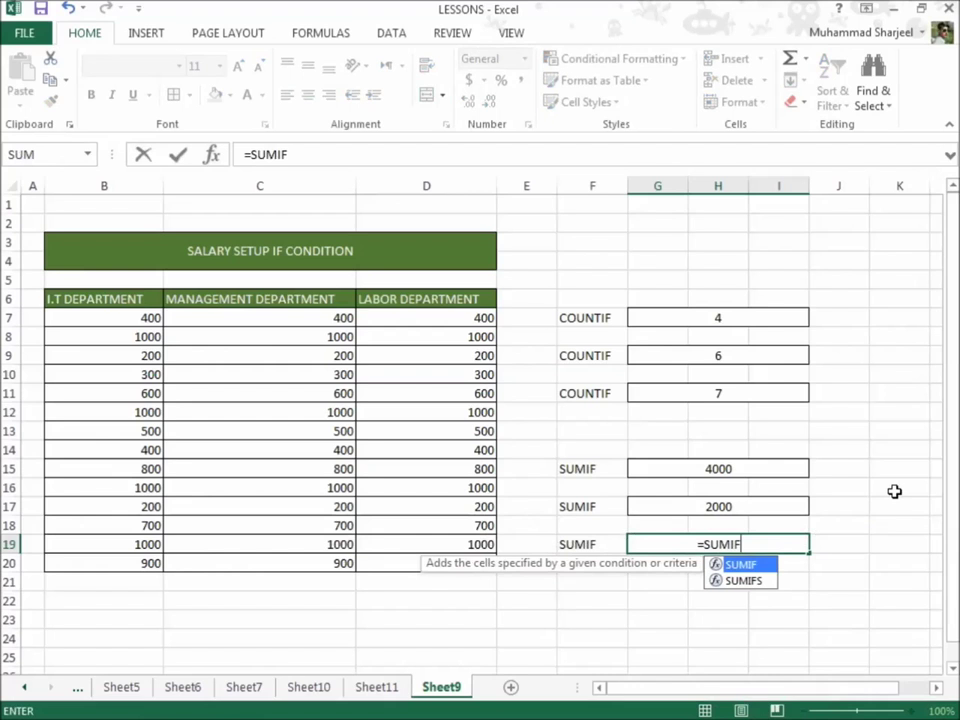
text(()
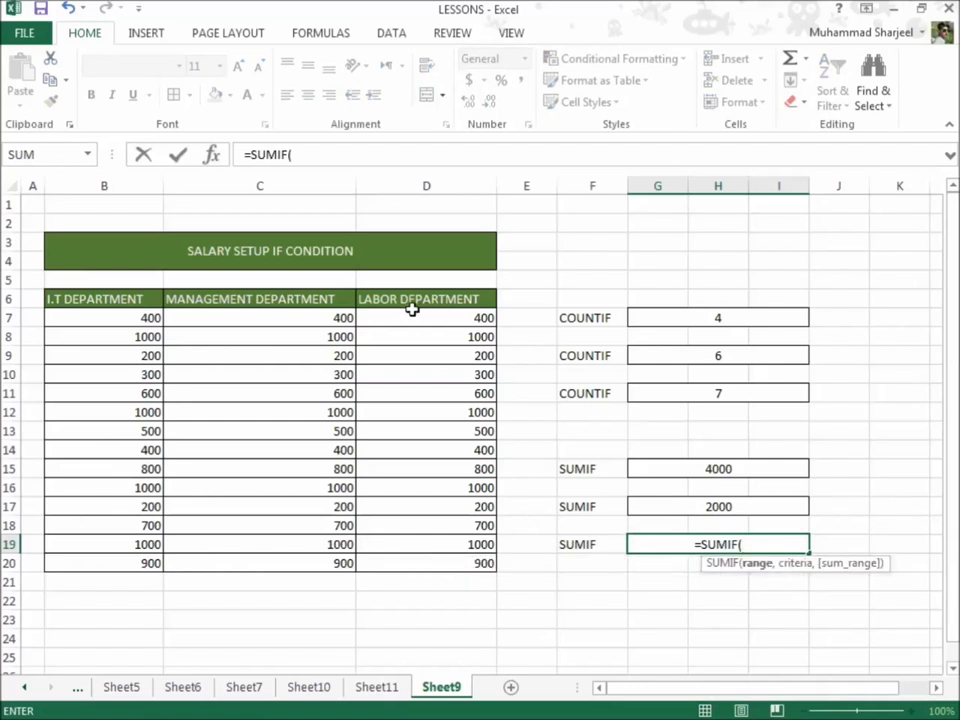
drag(420, 300, 429, 564)
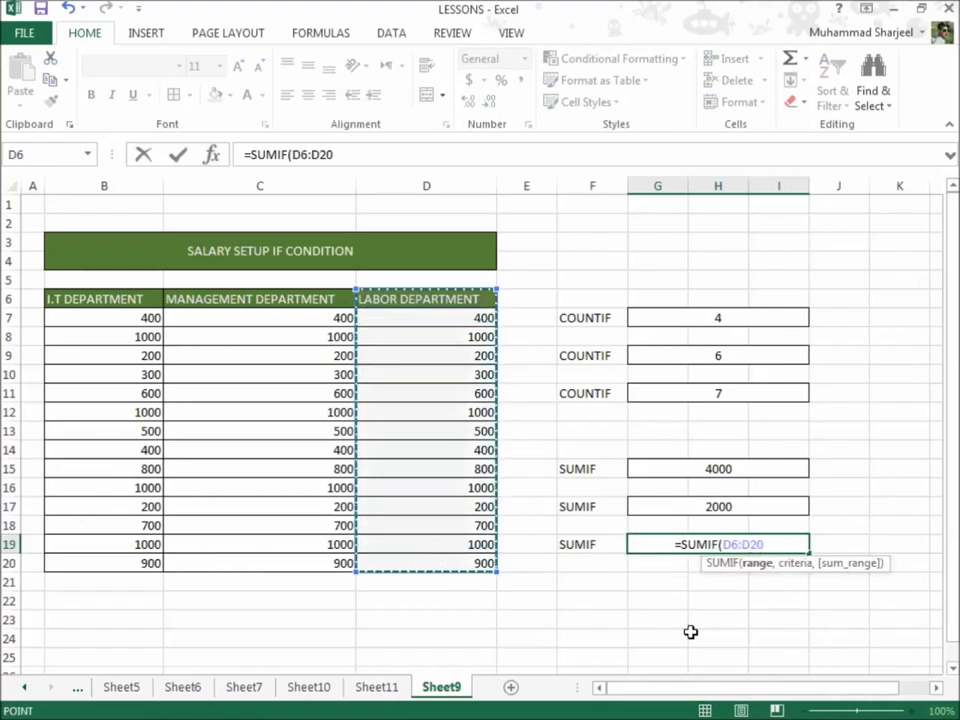
text(,">)
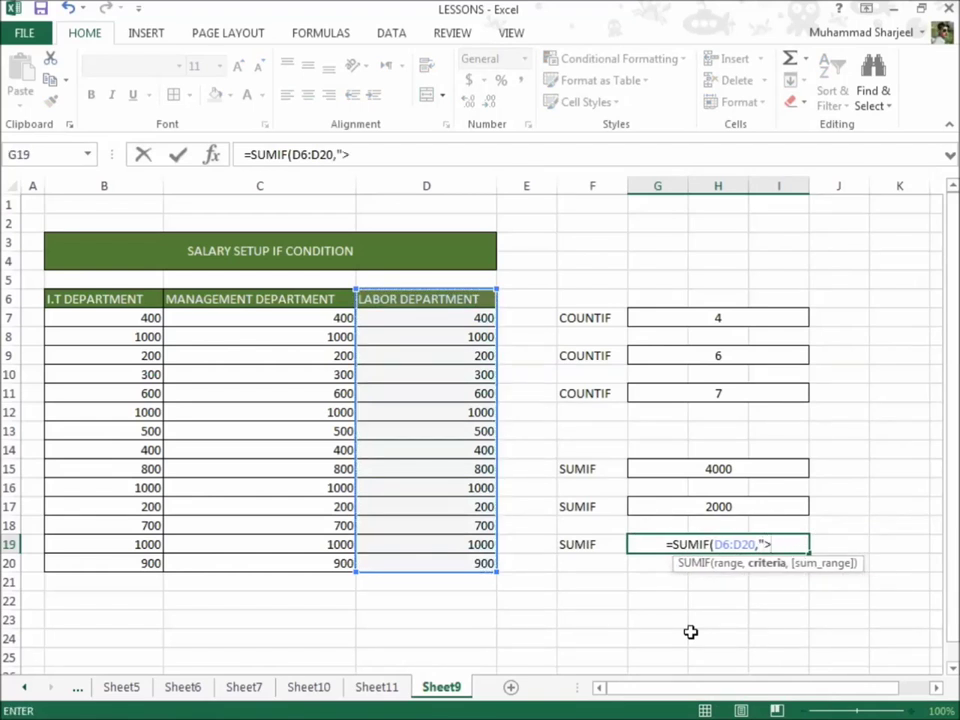
text(600)
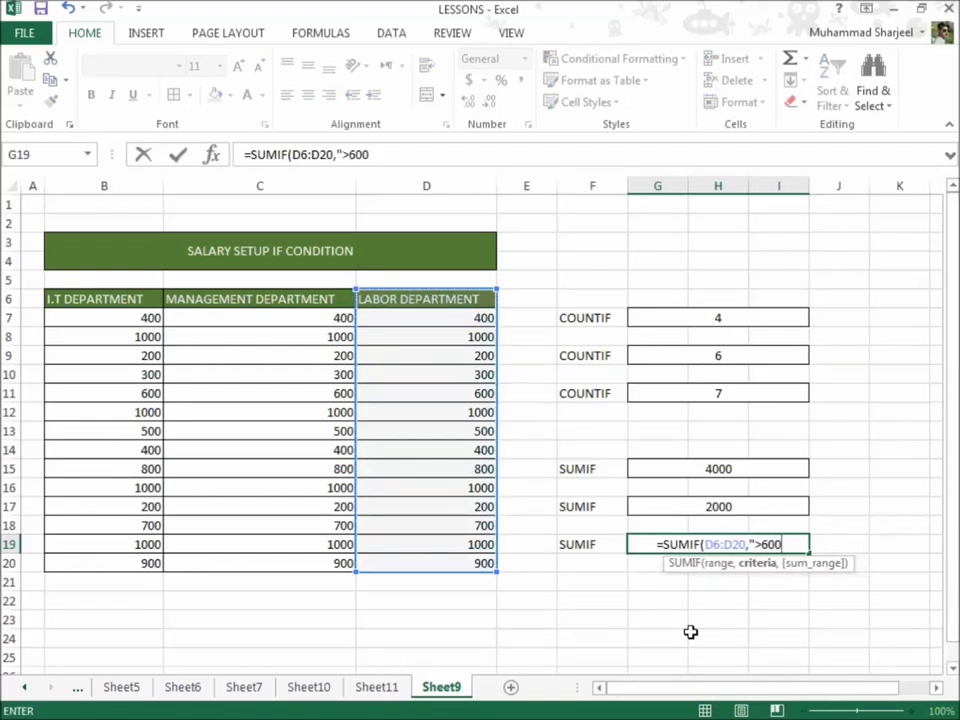
text(")
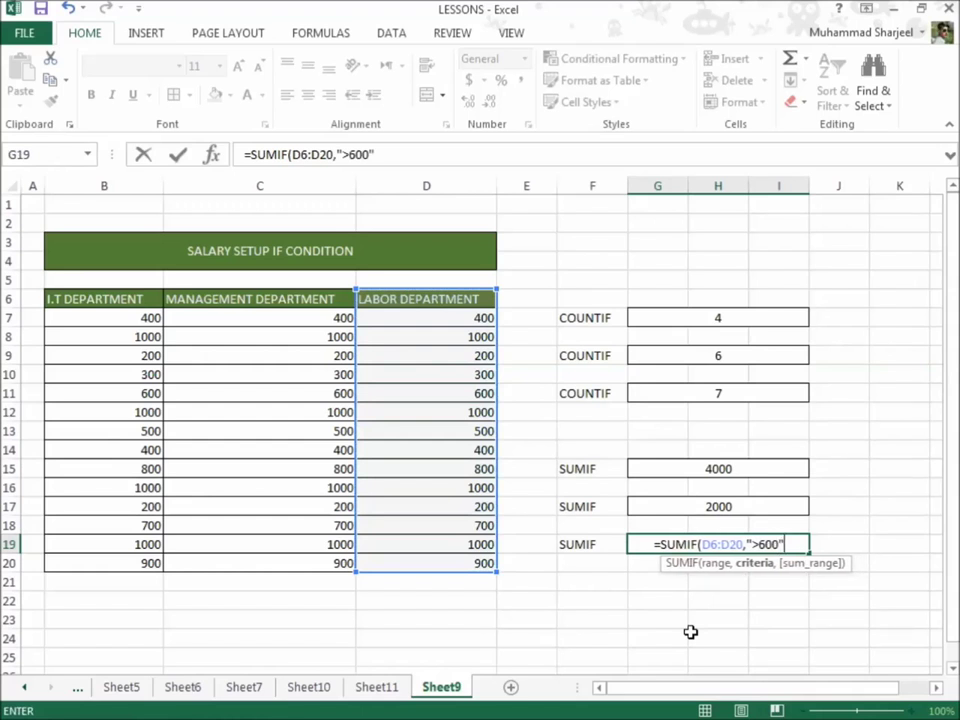
text())
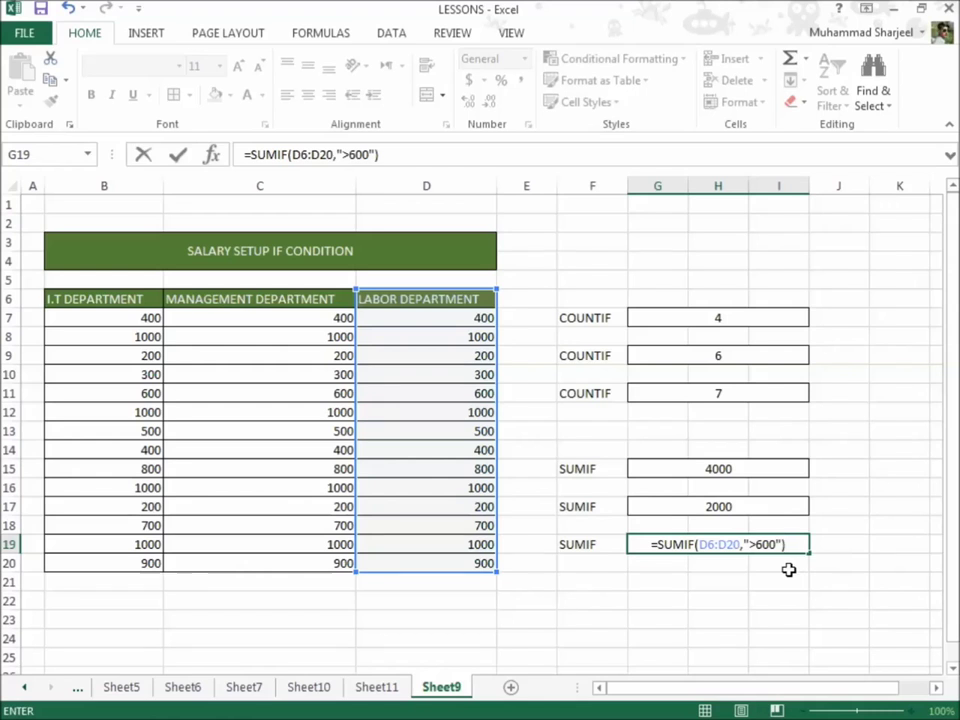
key(Return)
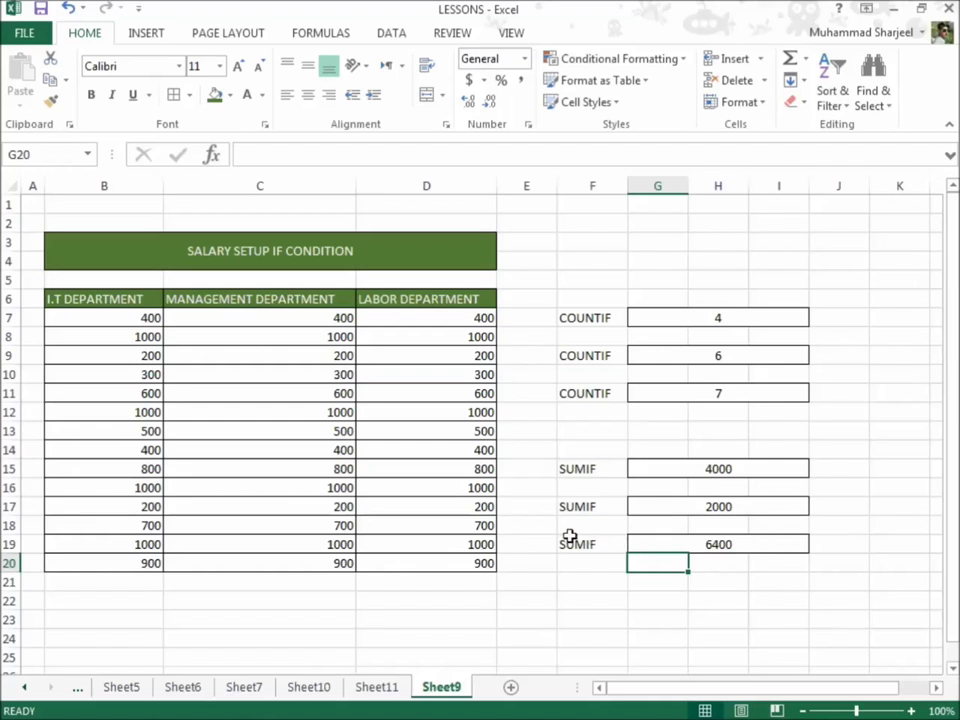
click(721, 596)
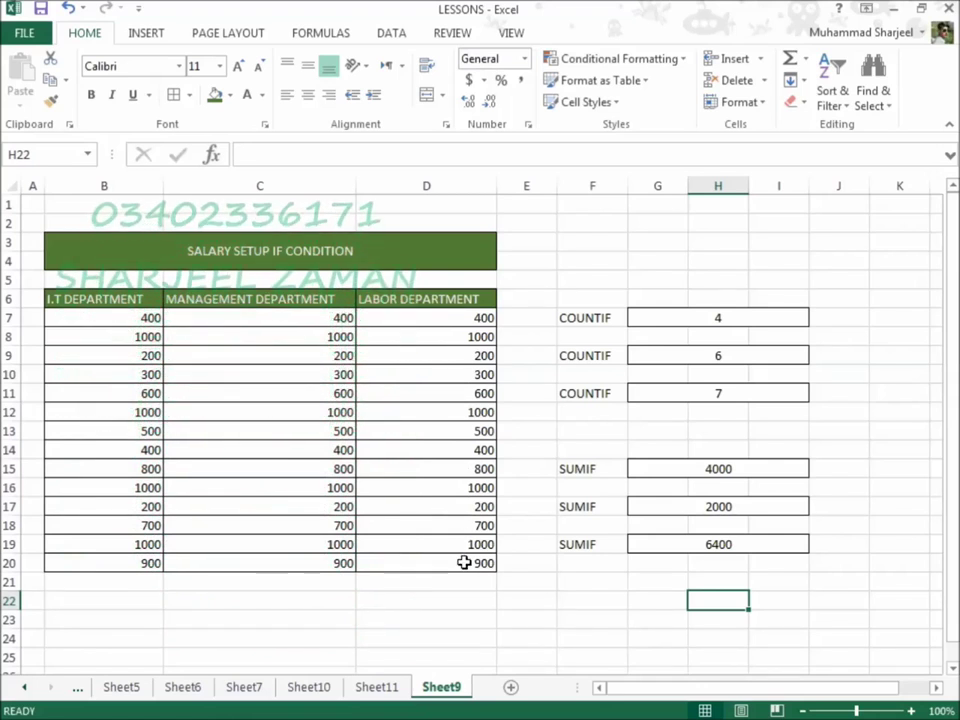
click(732, 582)
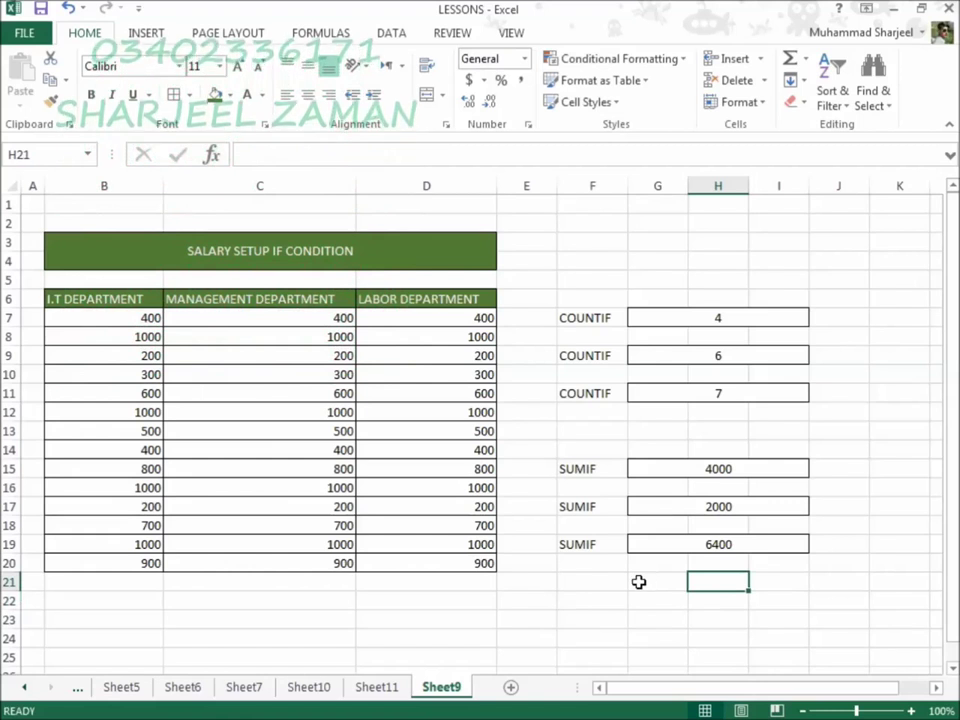